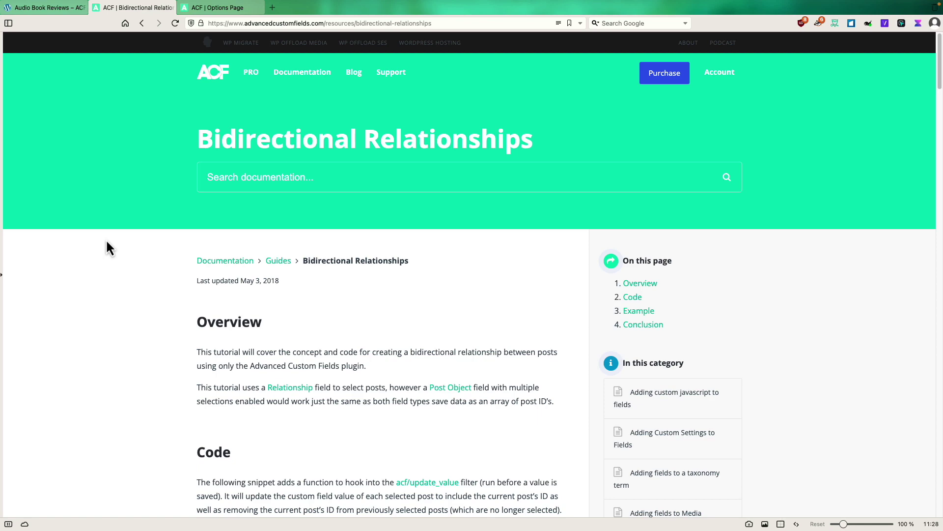
- Read through the functions.php code snippet on the Bidirectional Relationships guide
{"action": "scroll", "coordinate": [107, 241], "scroll_direction": "down", "scroll_amount": 9}
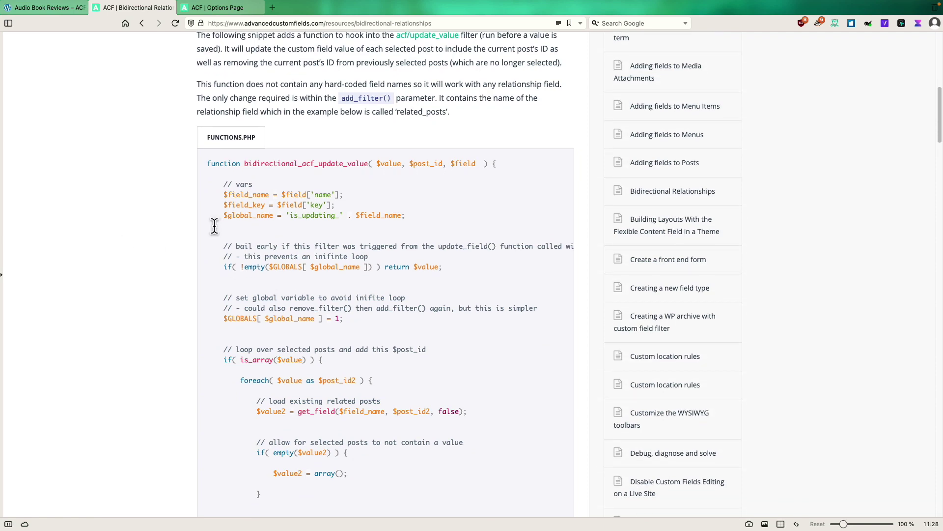
{"action": "scroll", "coordinate": [214, 227], "scroll_direction": "down", "scroll_amount": 2}
{"action": "scroll", "coordinate": [214, 226], "scroll_direction": "down", "scroll_amount": 10}
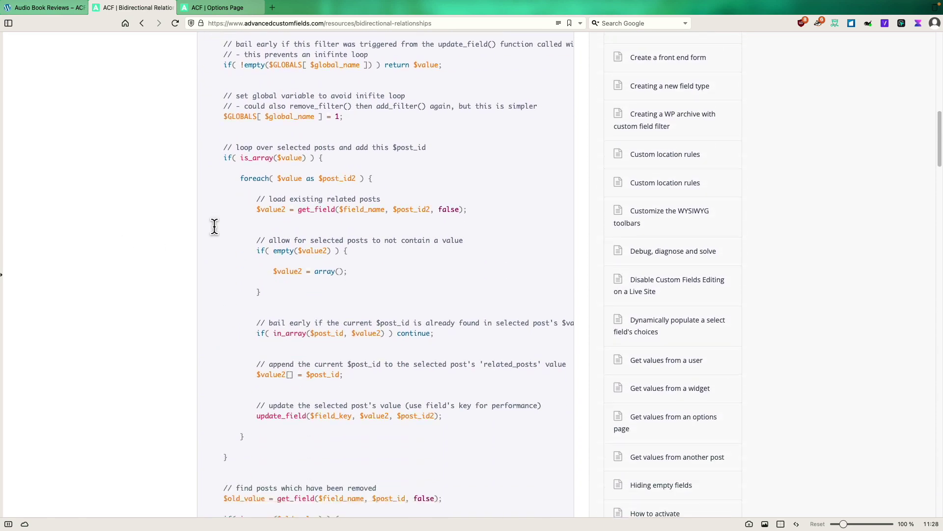
{"action": "scroll", "coordinate": [206, 145], "scroll_direction": "up", "scroll_amount": 13}
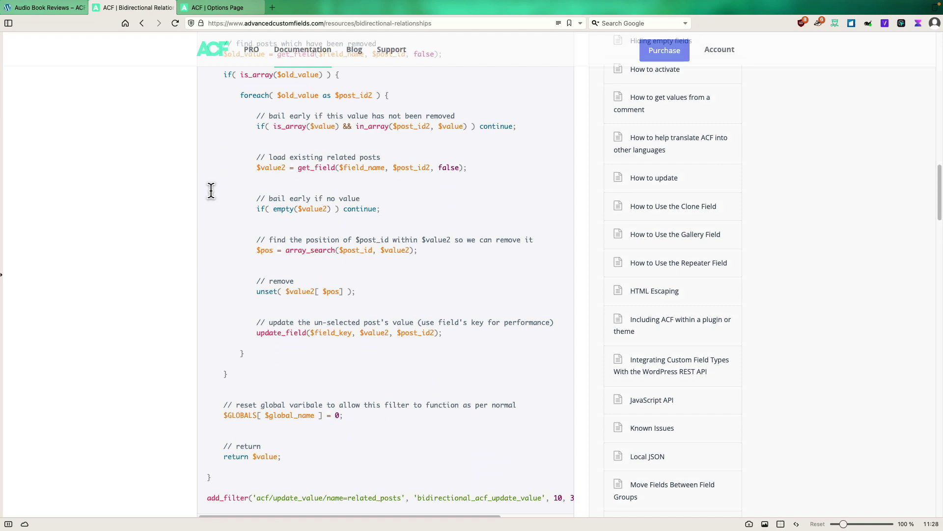
{"action": "scroll", "coordinate": [192, 144], "scroll_direction": "up", "scroll_amount": 3}
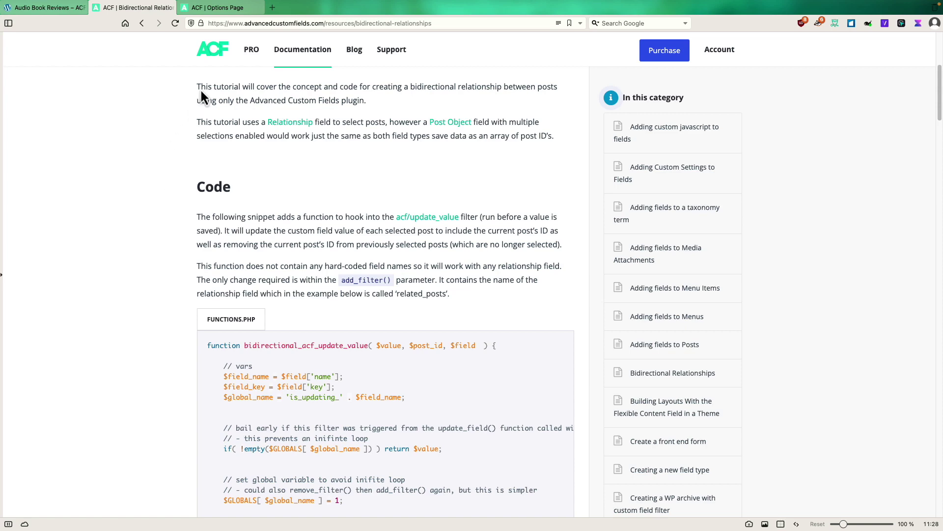
- Switch to the Options Page guide and read its Basic and Advanced Usage code examples
{"action": "left_click", "coordinate": [221, 8]}
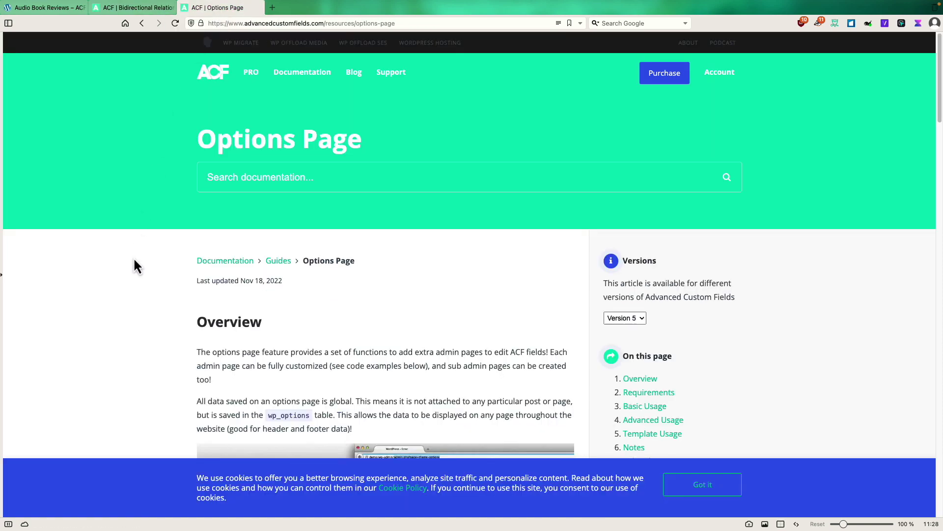
{"action": "scroll", "coordinate": [134, 260], "scroll_direction": "down", "scroll_amount": 1}
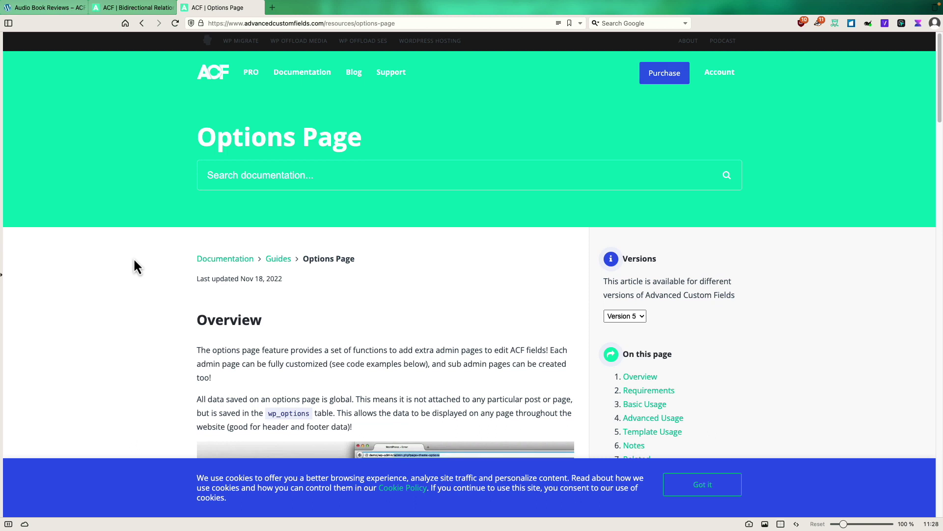
{"action": "scroll", "coordinate": [134, 261], "scroll_direction": "down", "scroll_amount": 3}
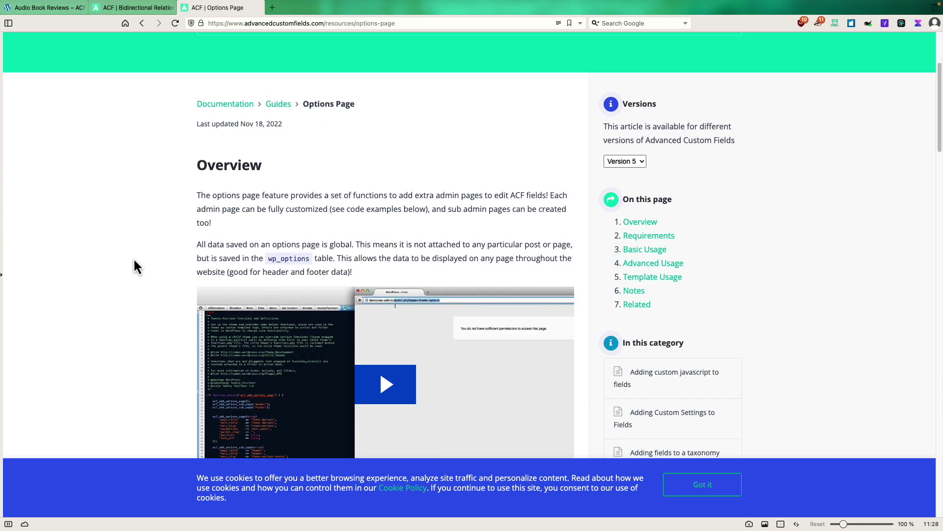
{"action": "scroll", "coordinate": [134, 260], "scroll_direction": "down", "scroll_amount": 3}
{"action": "scroll", "coordinate": [134, 260], "scroll_direction": "down", "scroll_amount": 3}
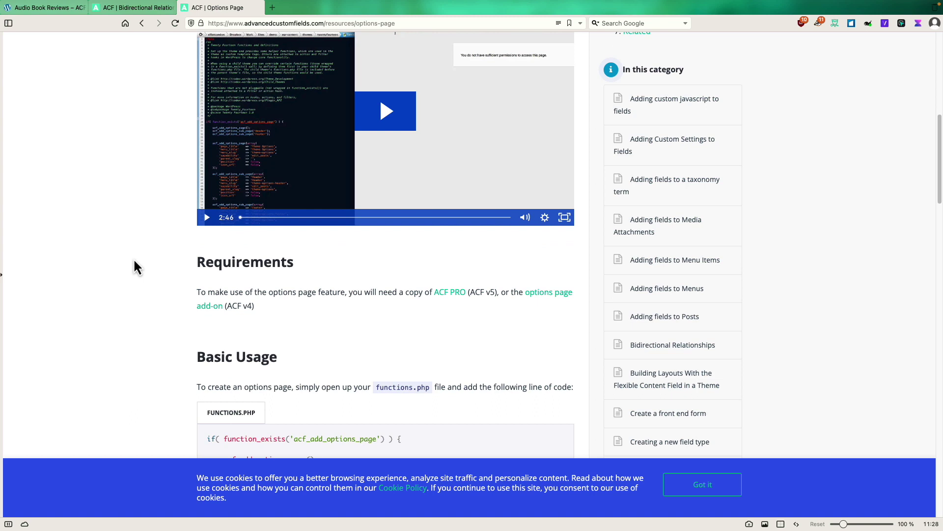
{"action": "scroll", "coordinate": [134, 260], "scroll_direction": "down", "scroll_amount": 4}
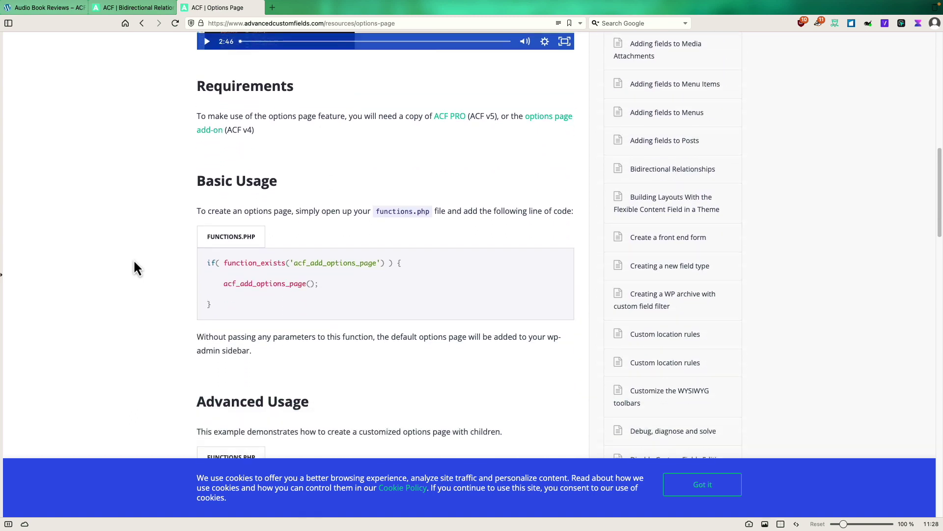
{"action": "scroll", "coordinate": [135, 267], "scroll_direction": "down", "scroll_amount": 2}
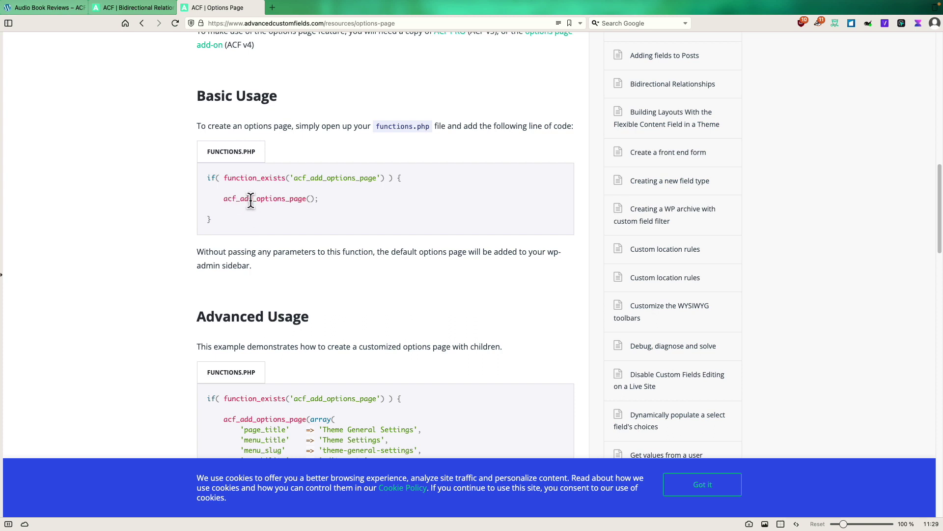
{"action": "scroll", "coordinate": [249, 201], "scroll_direction": "down", "scroll_amount": 4}
{"action": "scroll", "coordinate": [249, 201], "scroll_direction": "down", "scroll_amount": 1}
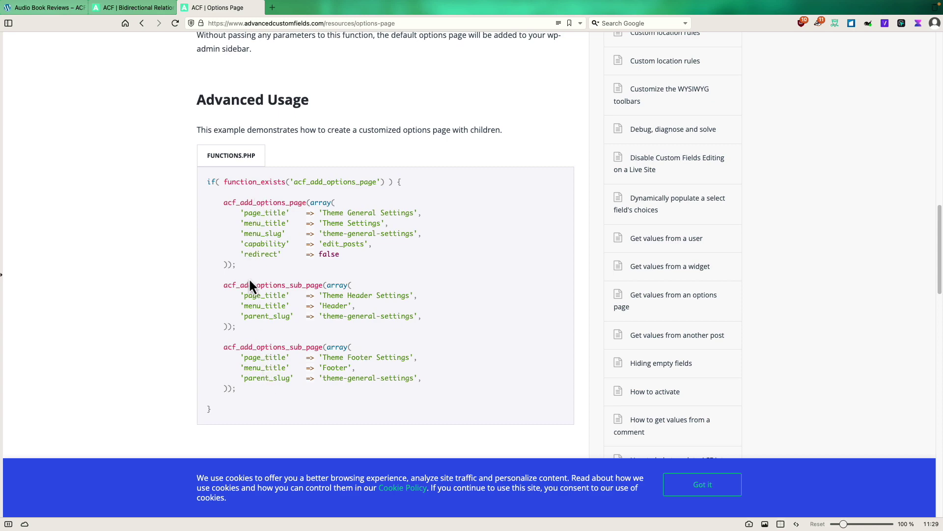
{"action": "scroll", "coordinate": [246, 329], "scroll_direction": "up", "scroll_amount": 14}
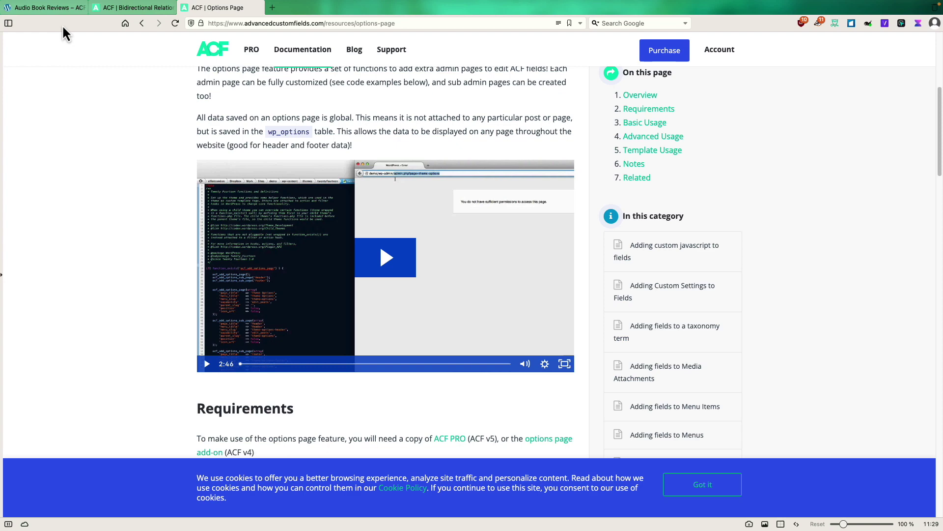
- Open Camino Island's edit screen in the Audio Book Reviews admin to check its related author
{"action": "left_click", "coordinate": [46, 8]}
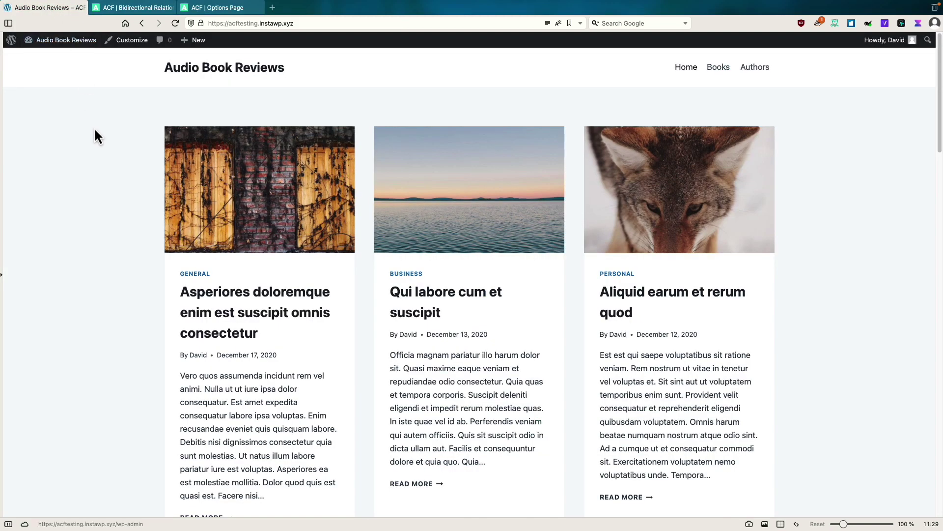
{"action": "left_click", "coordinate": [51, 58]}
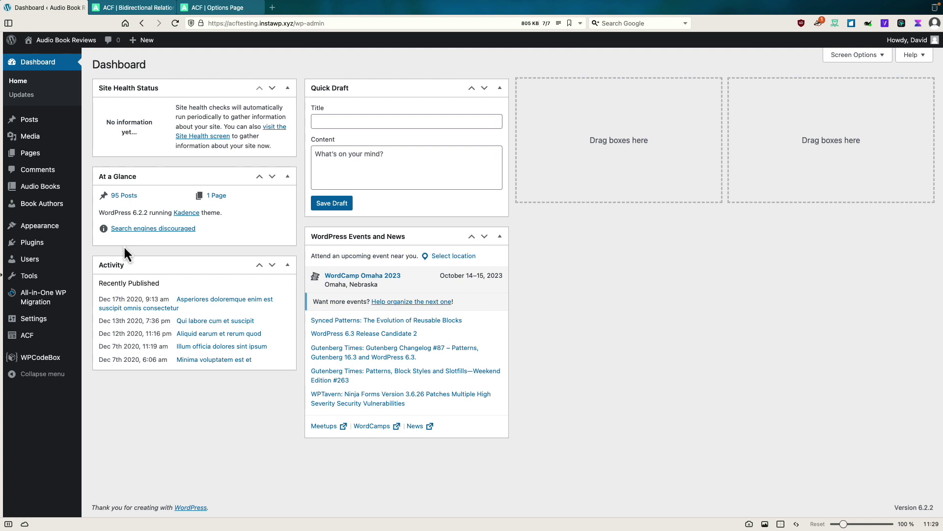
{"action": "mouse_move", "coordinate": [35, 192]}
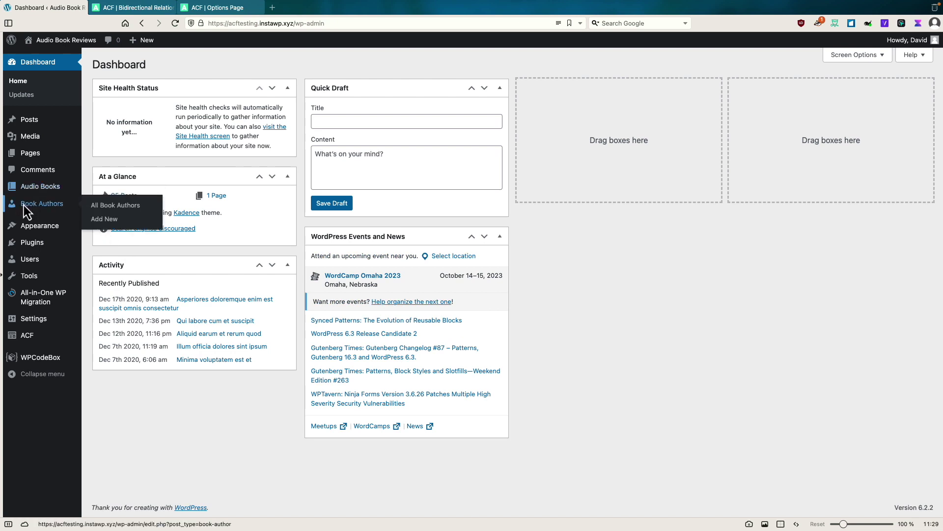
{"action": "left_click", "coordinate": [48, 188]}
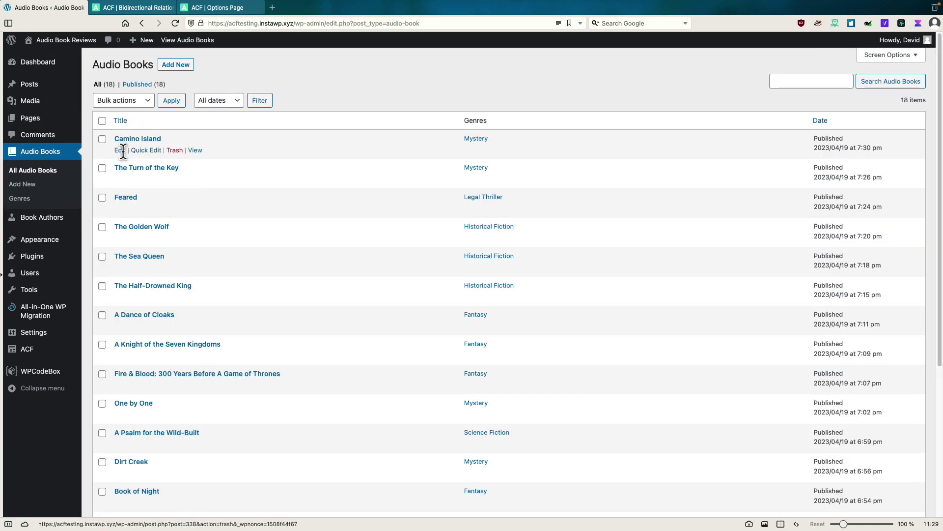
{"action": "left_click", "coordinate": [120, 151]}
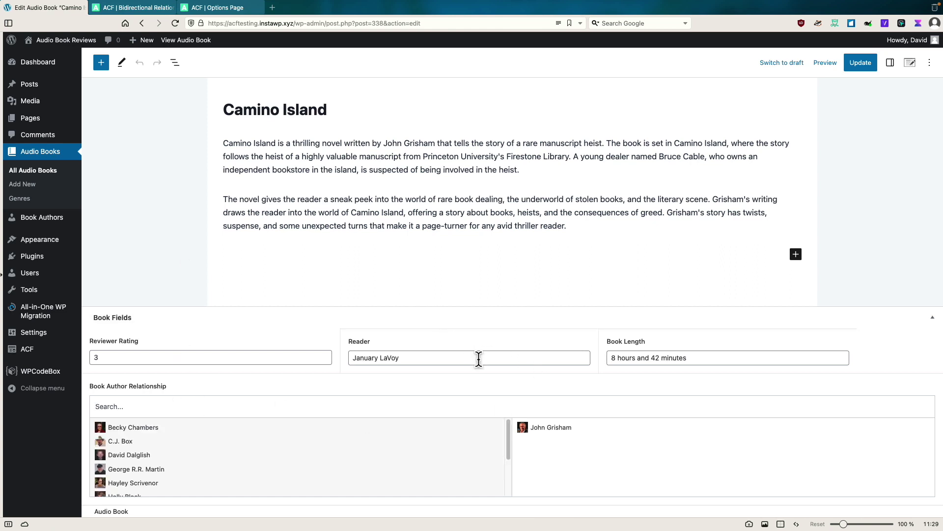
- Check the author entry's related books, then open the ACF Bidirectional Code snippet in WPCodeBox
{"action": "mouse_move", "coordinate": [522, 427]}
{"action": "mouse_move", "coordinate": [72, 229]}
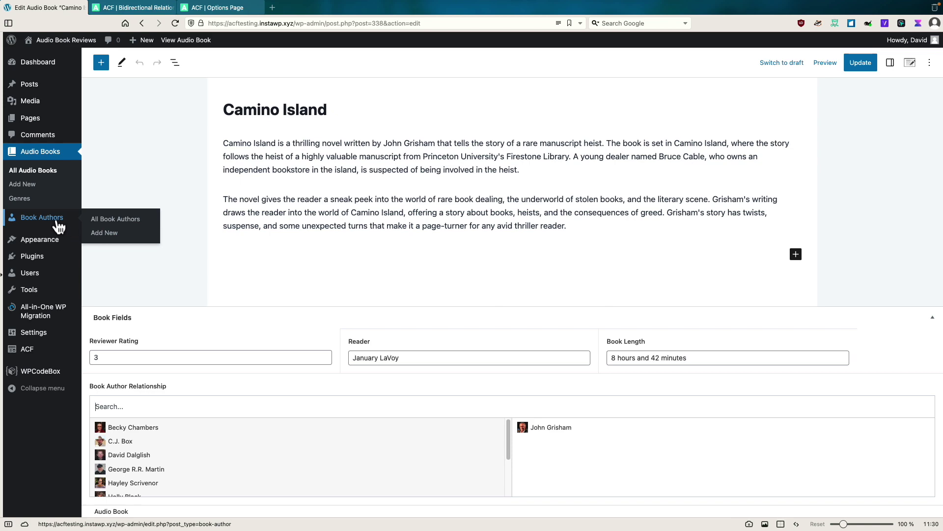
{"action": "left_click", "coordinate": [104, 219]}
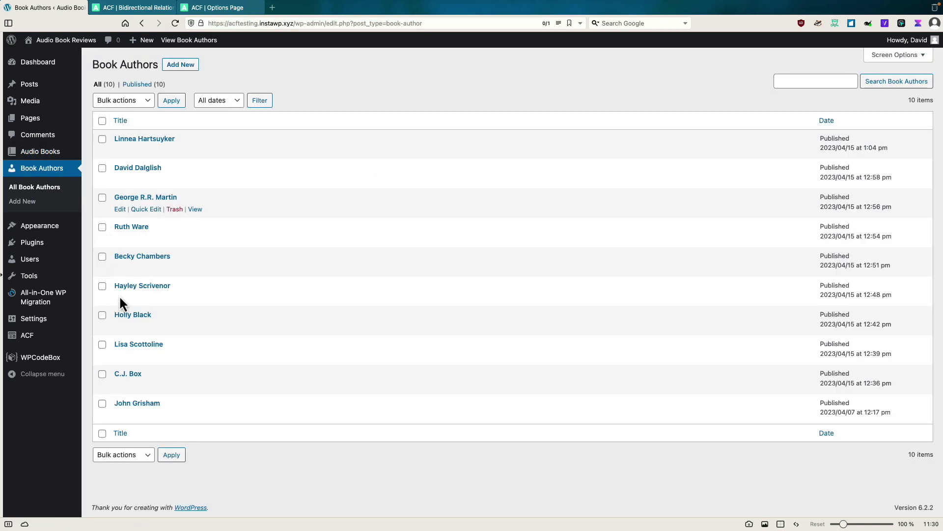
{"action": "left_click", "coordinate": [119, 417]}
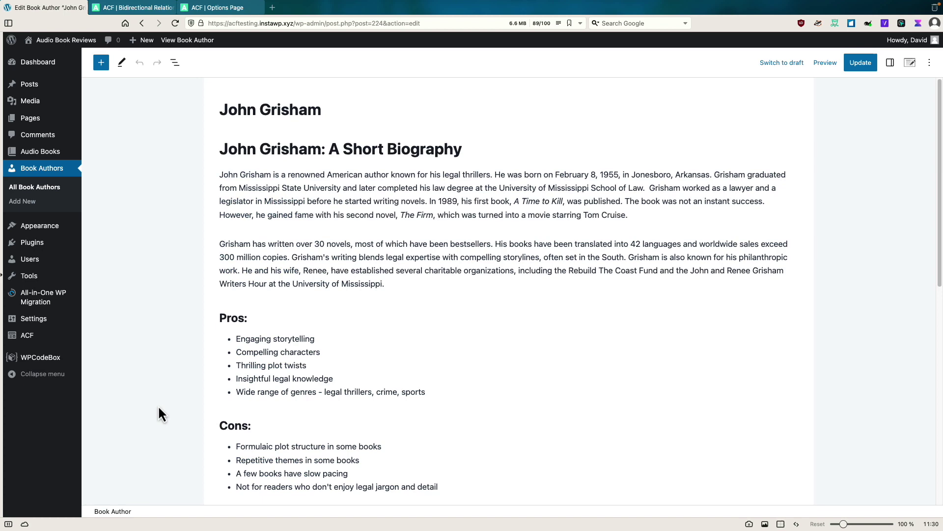
{"action": "scroll", "coordinate": [157, 404], "scroll_direction": "down", "scroll_amount": 5}
{"action": "scroll", "coordinate": [158, 405], "scroll_direction": "down", "scroll_amount": 4}
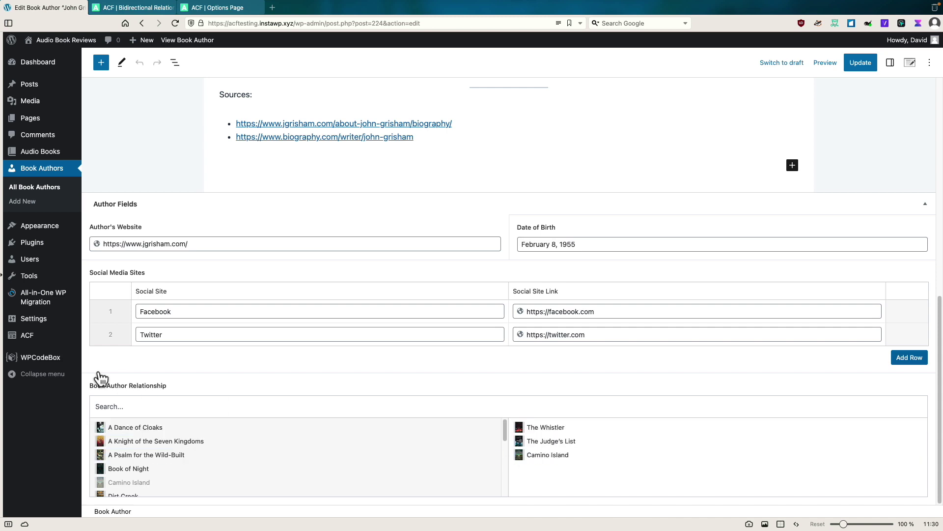
{"action": "left_click", "coordinate": [53, 363]}
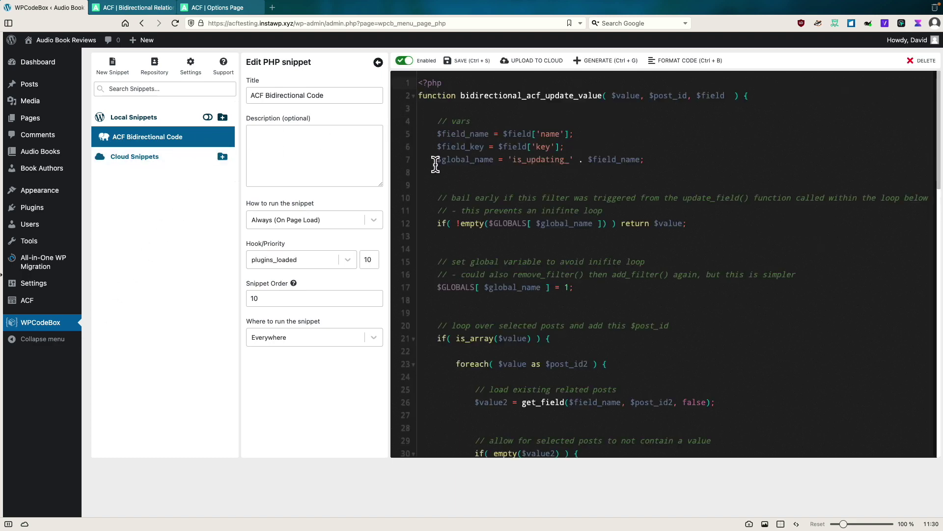
- Switch the ACF Bidirectional Code snippet to Disabled and save it
{"action": "scroll", "coordinate": [435, 165], "scroll_direction": "down", "scroll_amount": 15}
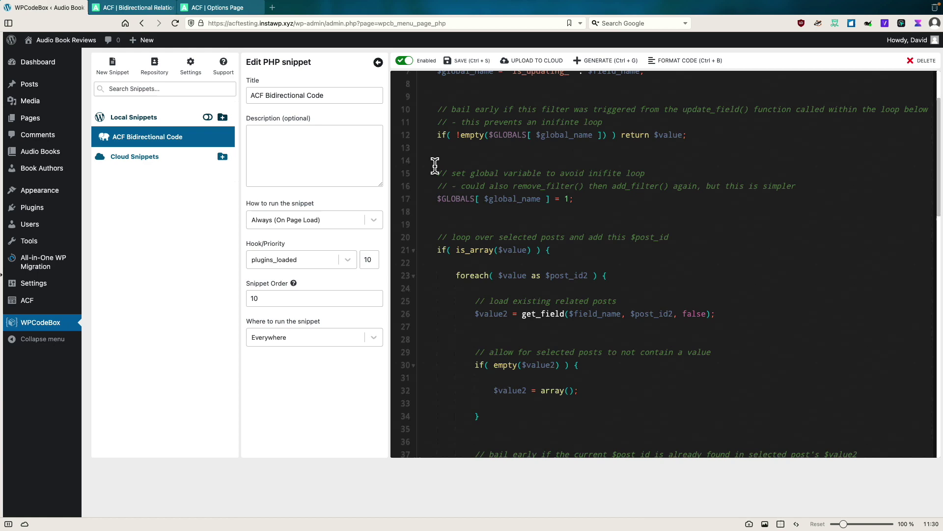
{"action": "scroll", "coordinate": [435, 167], "scroll_direction": "down", "scroll_amount": 3}
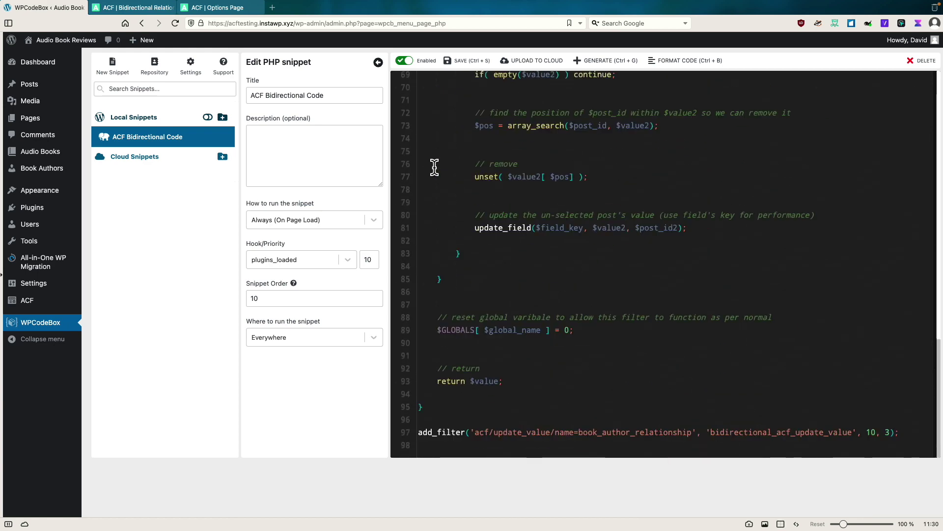
{"action": "scroll", "coordinate": [435, 167], "scroll_direction": "up", "scroll_amount": 17}
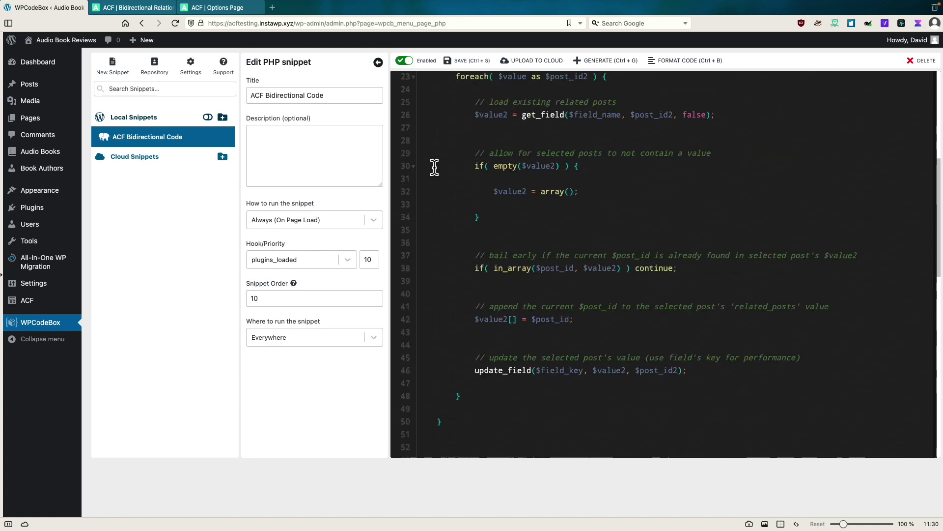
{"action": "scroll", "coordinate": [436, 169], "scroll_direction": "up", "scroll_amount": 1}
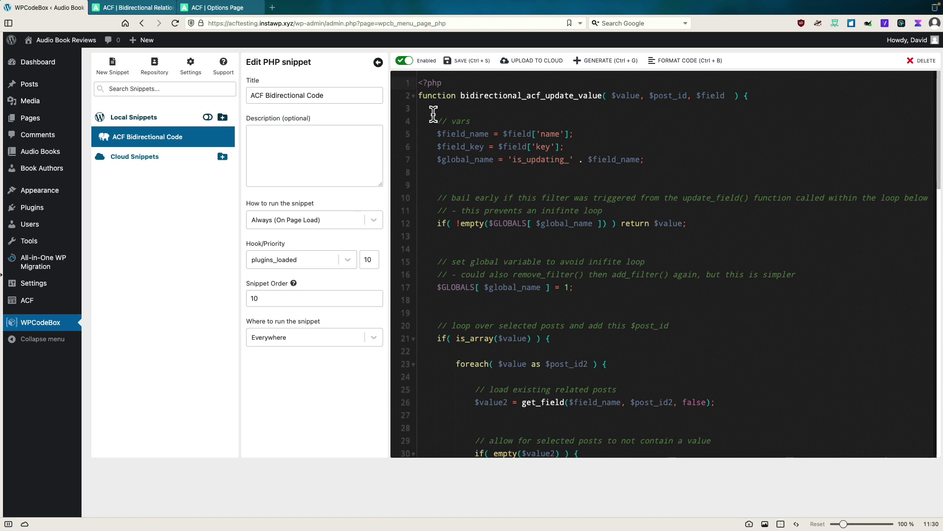
{"action": "left_click", "coordinate": [403, 61]}
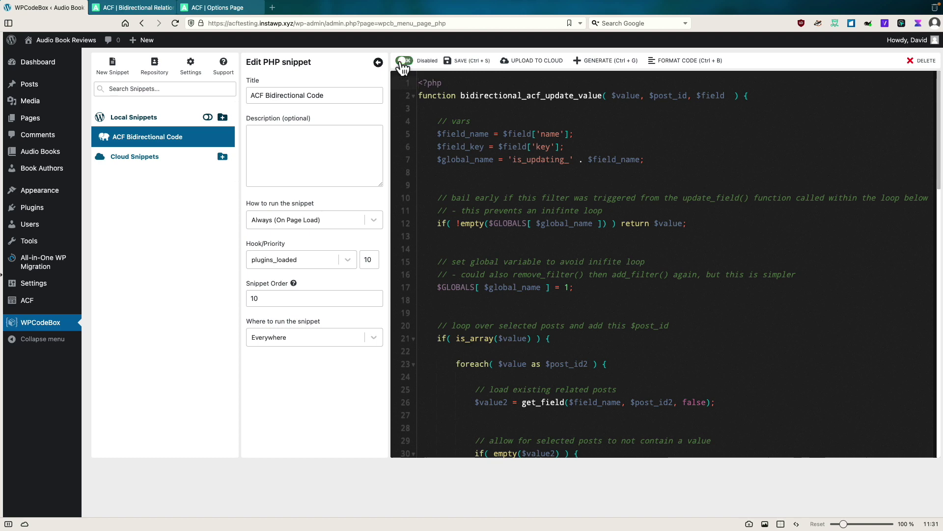
{"action": "left_click", "coordinate": [461, 61]}
- Deactivate the WPCodeBox plugin from the Installed Plugins list
{"action": "mouse_move", "coordinate": [35, 210]}
{"action": "left_click", "coordinate": [139, 212]}
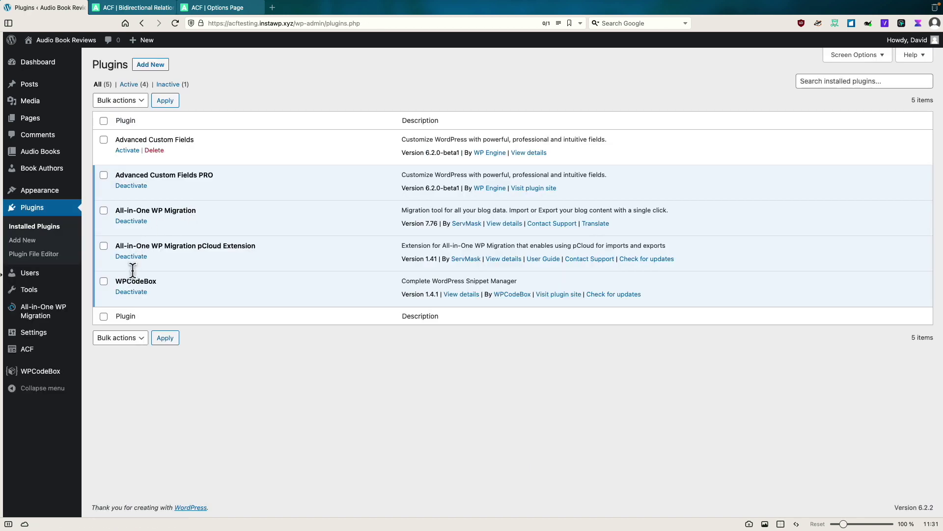
{"action": "left_click", "coordinate": [132, 292]}
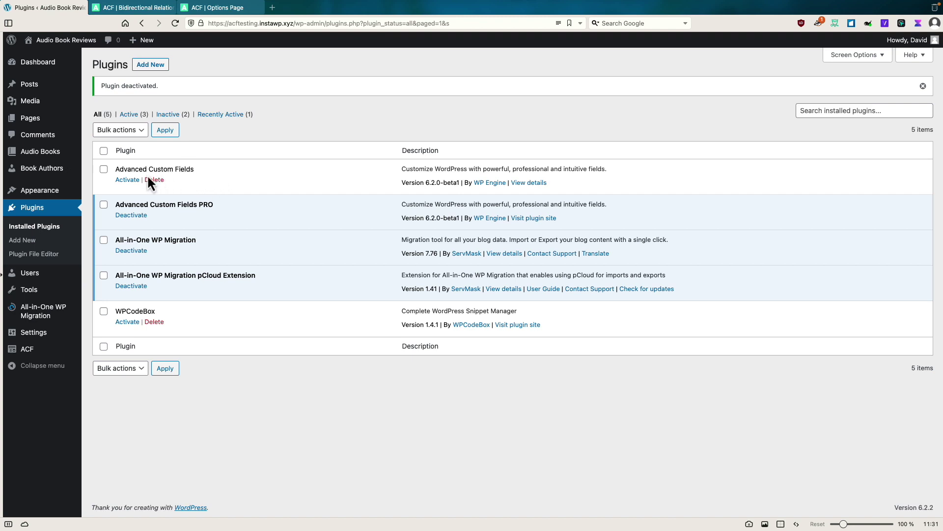
- Remove the author from Camino Island's Book Author Relationship and update the book
{"action": "mouse_move", "coordinate": [53, 153]}
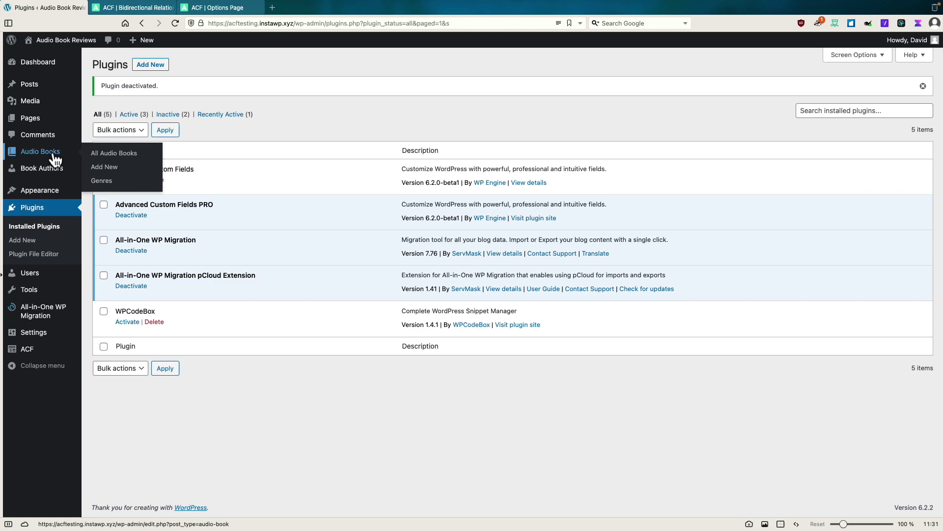
{"action": "left_click", "coordinate": [54, 156]}
{"action": "left_click", "coordinate": [121, 150]}
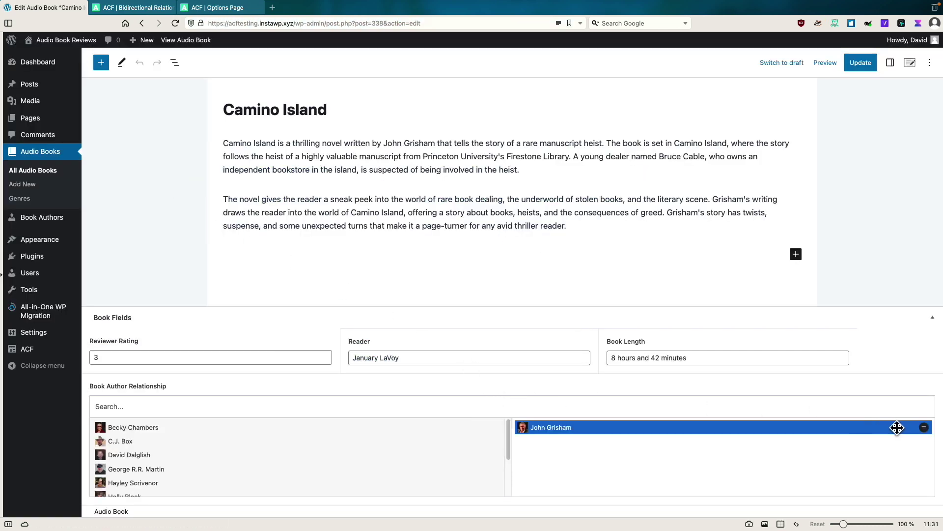
{"action": "left_click", "coordinate": [925, 427]}
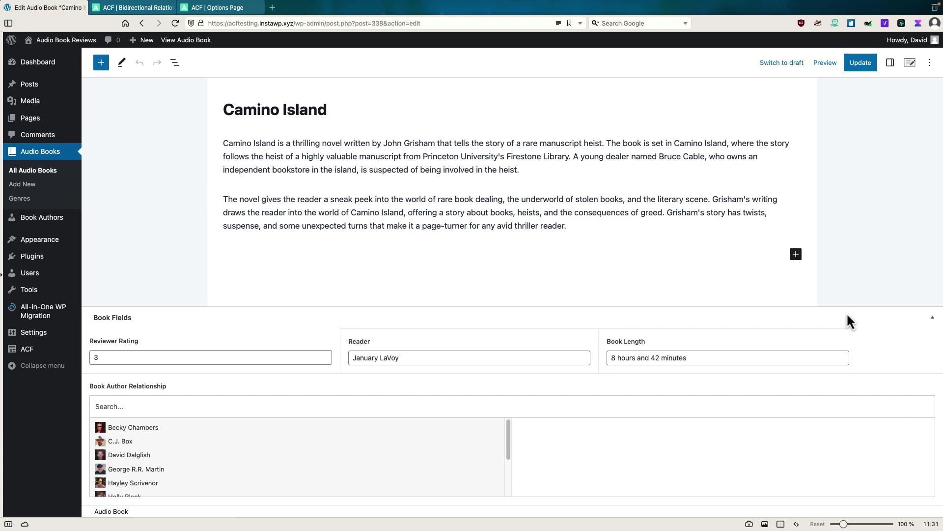
{"action": "left_click", "coordinate": [854, 67]}
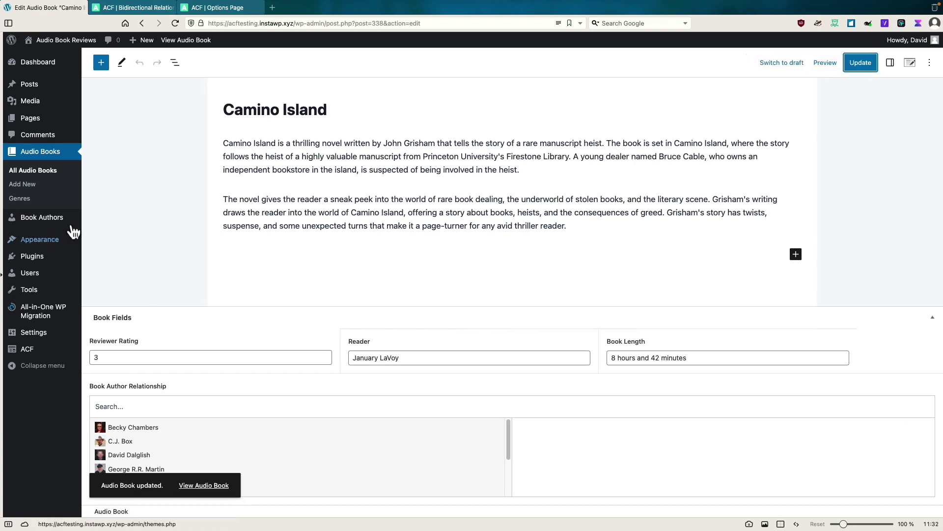
- Remove Camino Island from the author entry's related books and update the author
{"action": "left_click", "coordinate": [108, 217]}
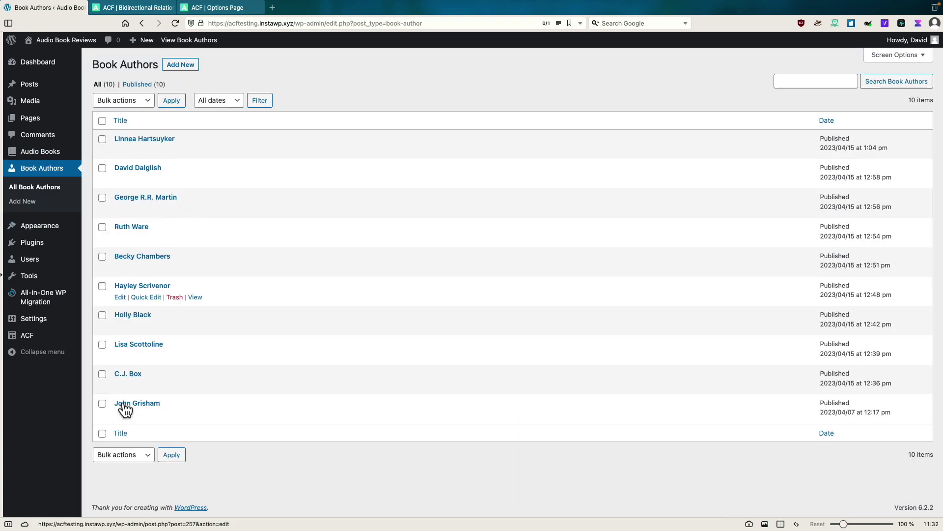
{"action": "left_click", "coordinate": [125, 409]}
{"action": "scroll", "coordinate": [530, 481], "scroll_direction": "down", "scroll_amount": 15}
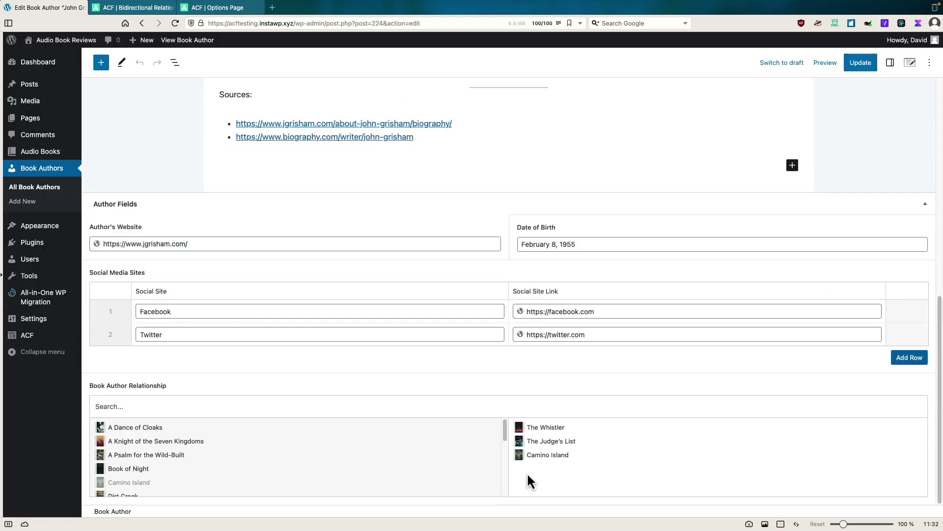
{"action": "mouse_move", "coordinate": [521, 453]}
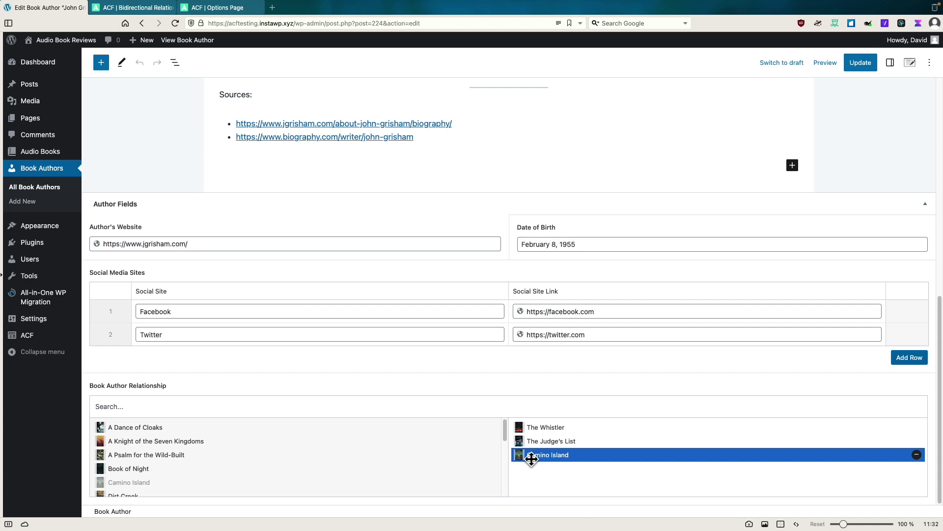
{"action": "left_click", "coordinate": [916, 454]}
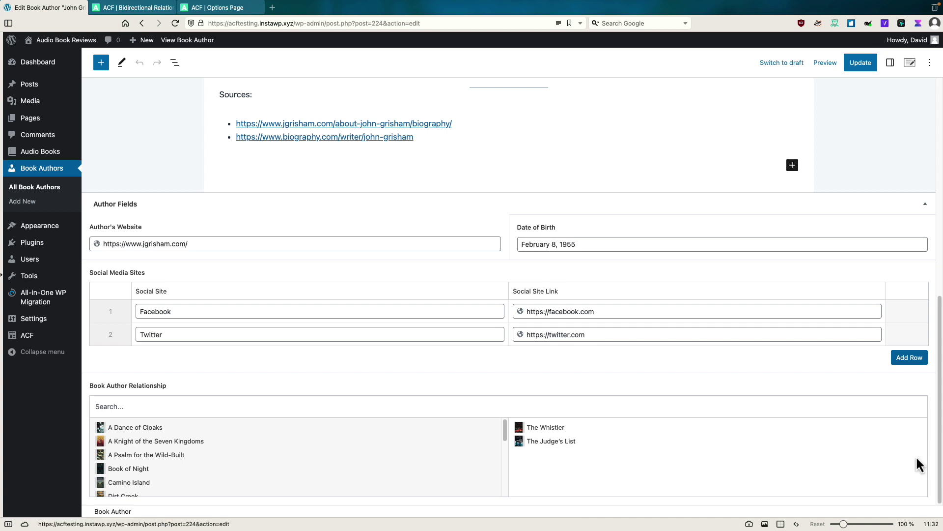
{"action": "left_click", "coordinate": [867, 64]}
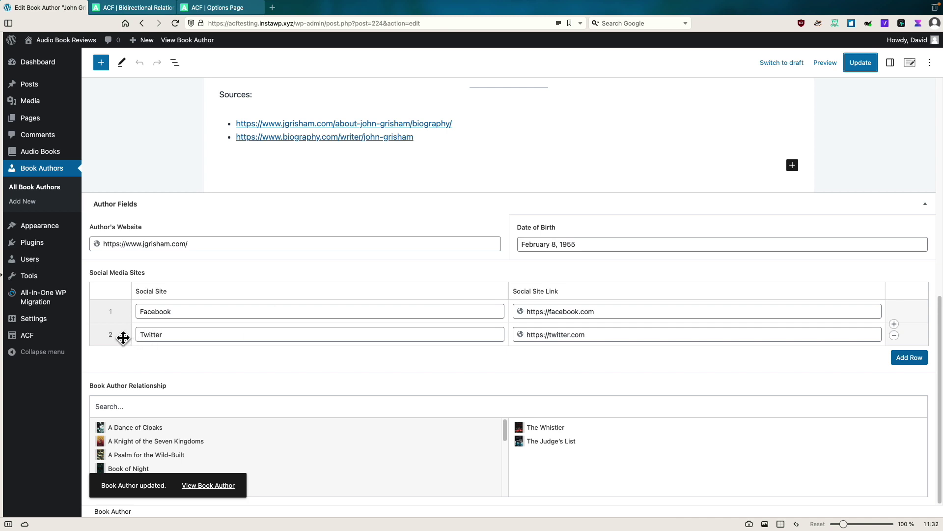
- Enable Bidirectional on Author Fields' Book Author Relationship, targeting the Book Fields relationship, and save
{"action": "mouse_move", "coordinate": [38, 339]}
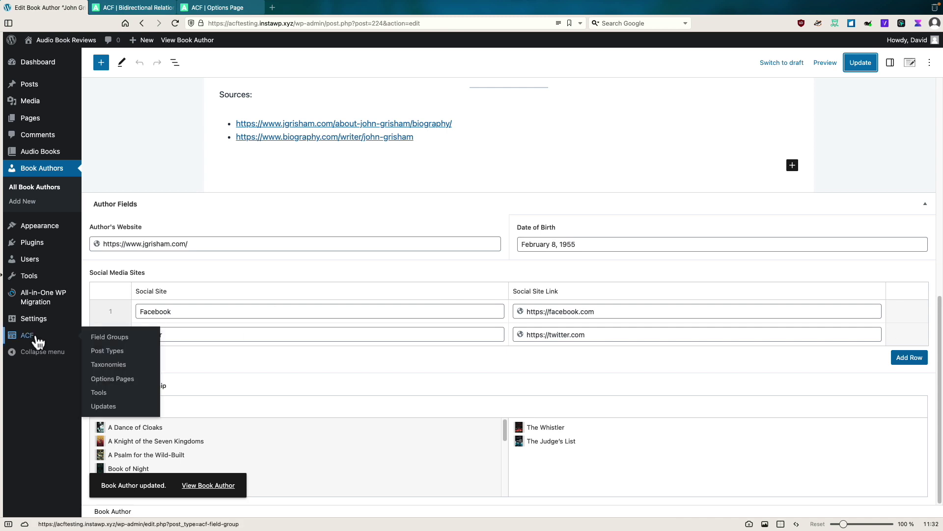
{"action": "left_click", "coordinate": [109, 338]}
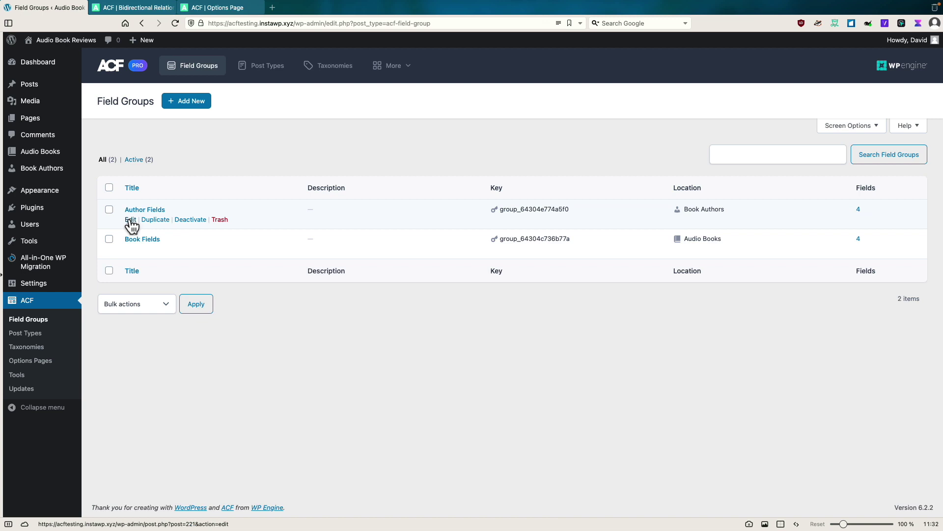
{"action": "left_click", "coordinate": [130, 220]}
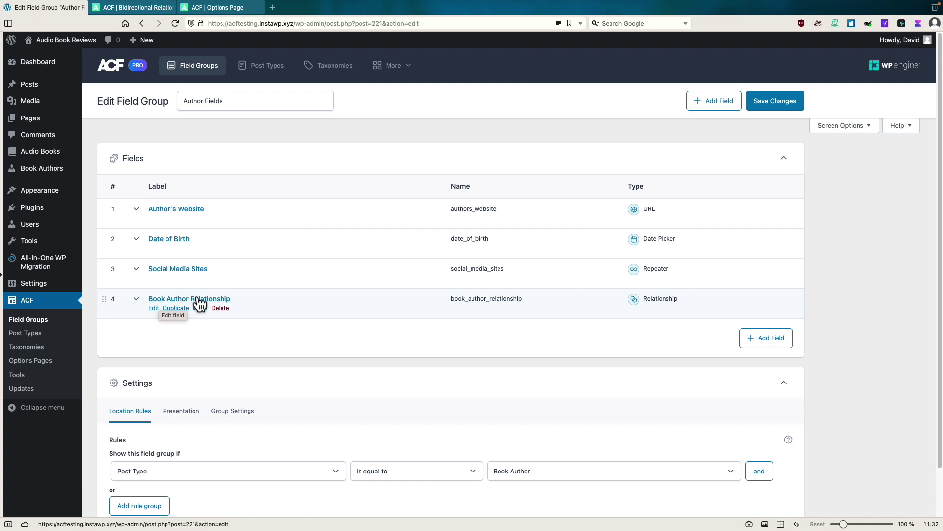
{"action": "left_click", "coordinate": [153, 308]}
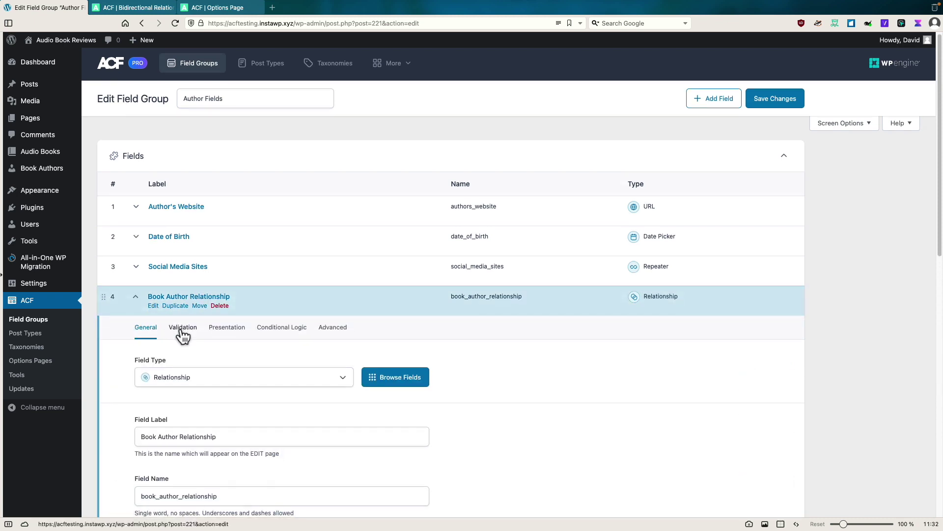
{"action": "scroll", "coordinate": [183, 337], "scroll_direction": "down", "scroll_amount": 3}
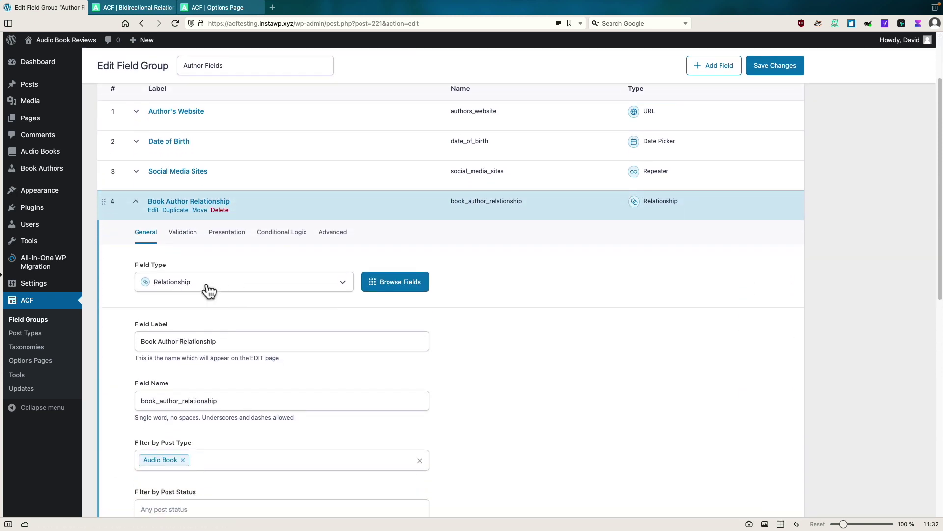
{"action": "left_click", "coordinate": [333, 235]}
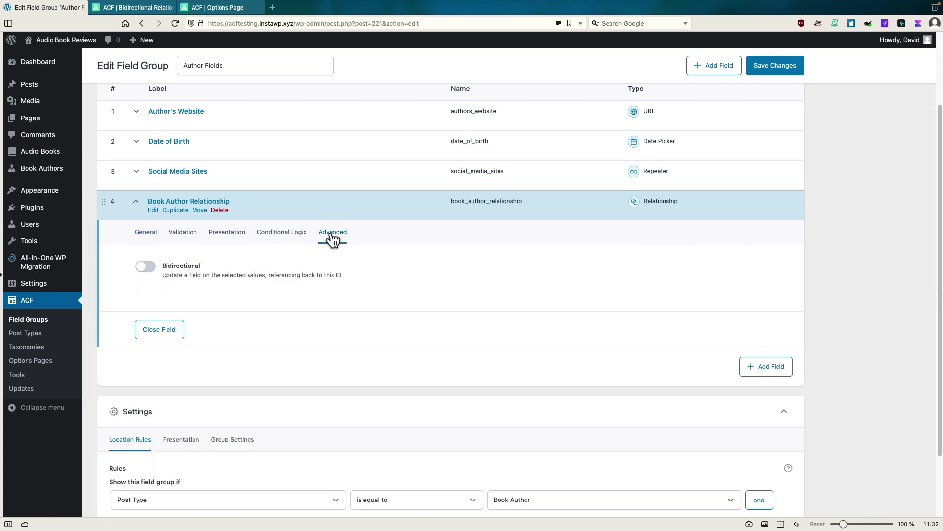
{"action": "left_click", "coordinate": [149, 268]}
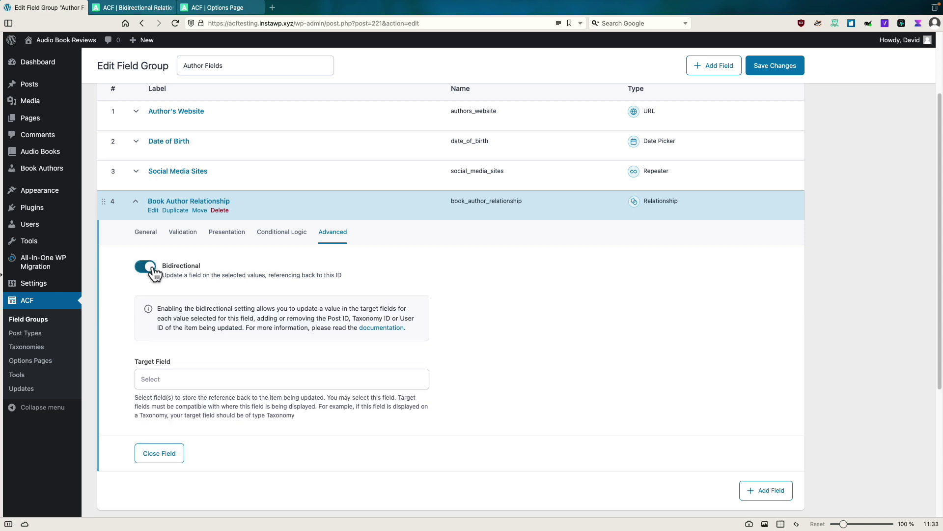
{"action": "left_click", "coordinate": [195, 378]}
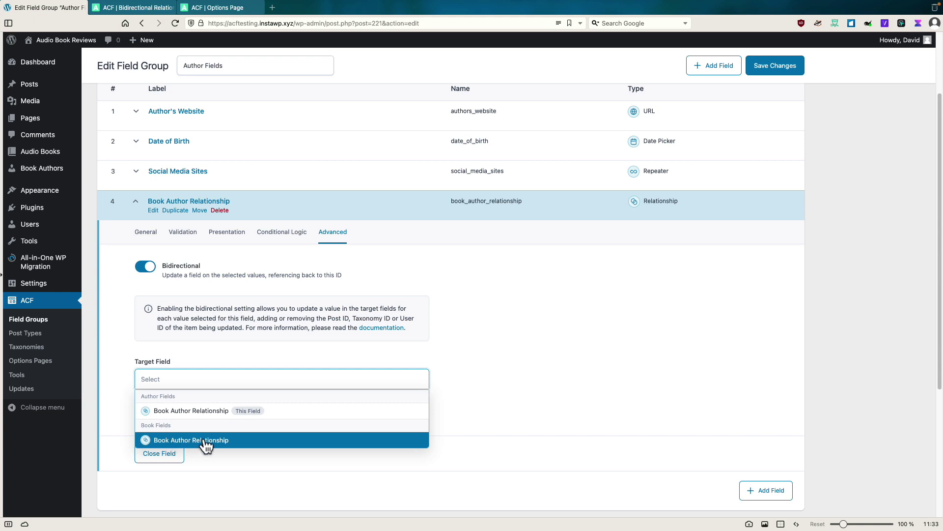
{"action": "left_click", "coordinate": [206, 443]}
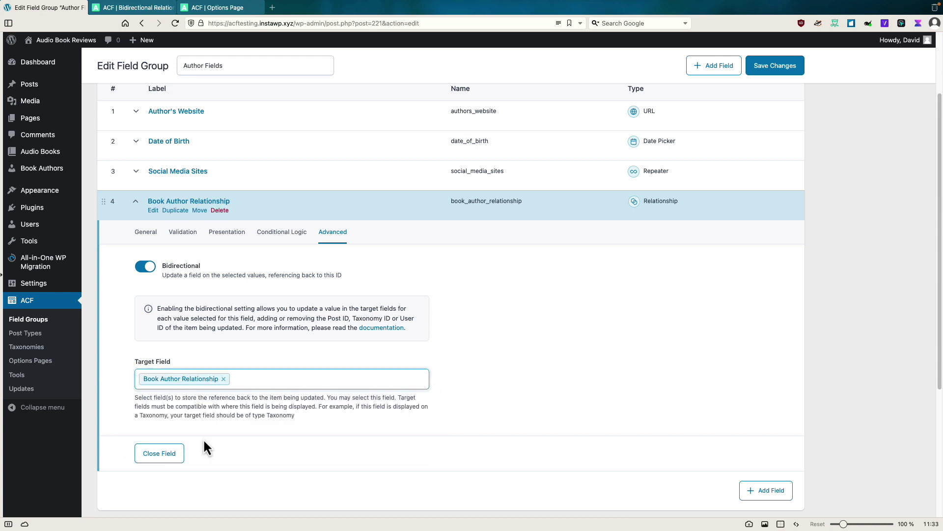
{"action": "left_click", "coordinate": [770, 64]}
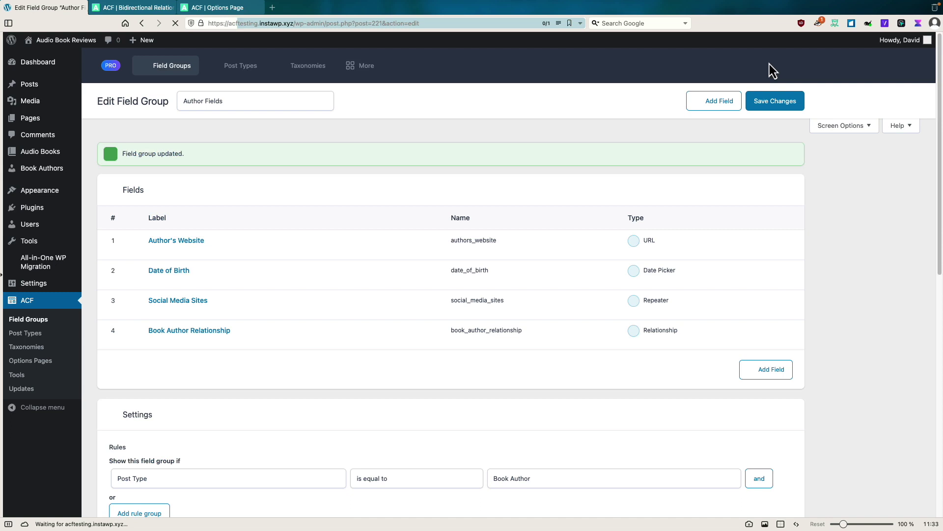
- Enable Bidirectional on Book Fields' Book Author Relationship, targeting the Author Fields relationship, and save
{"action": "left_click", "coordinate": [42, 324]}
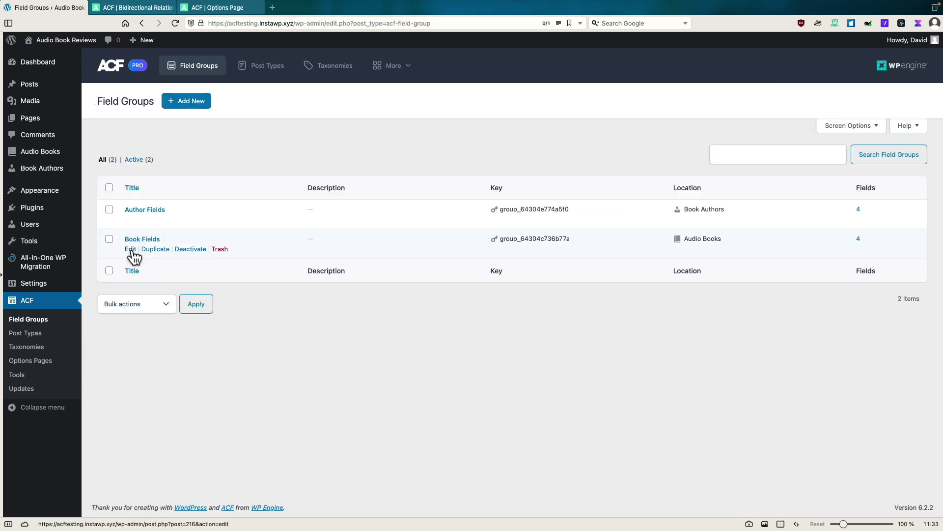
{"action": "left_click", "coordinate": [131, 249]}
{"action": "left_click", "coordinate": [152, 309]}
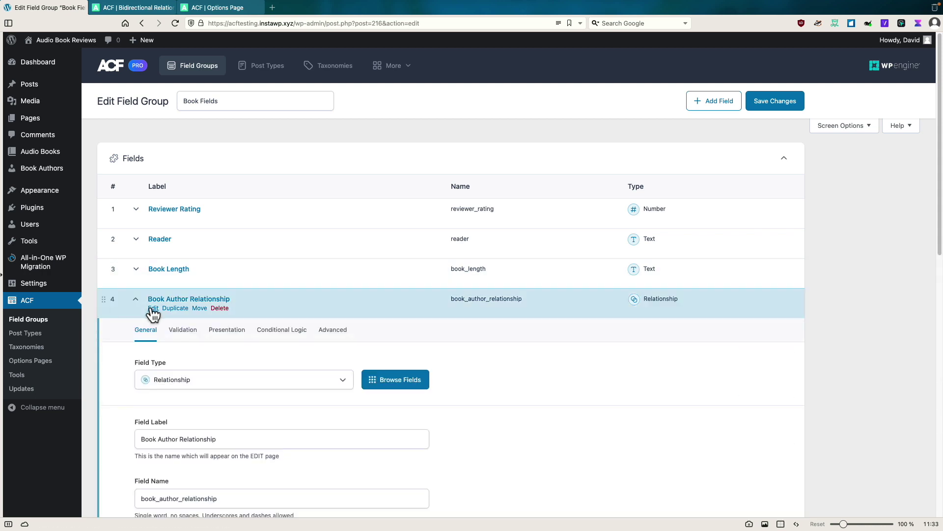
{"action": "scroll", "coordinate": [147, 309], "scroll_direction": "down", "scroll_amount": 3}
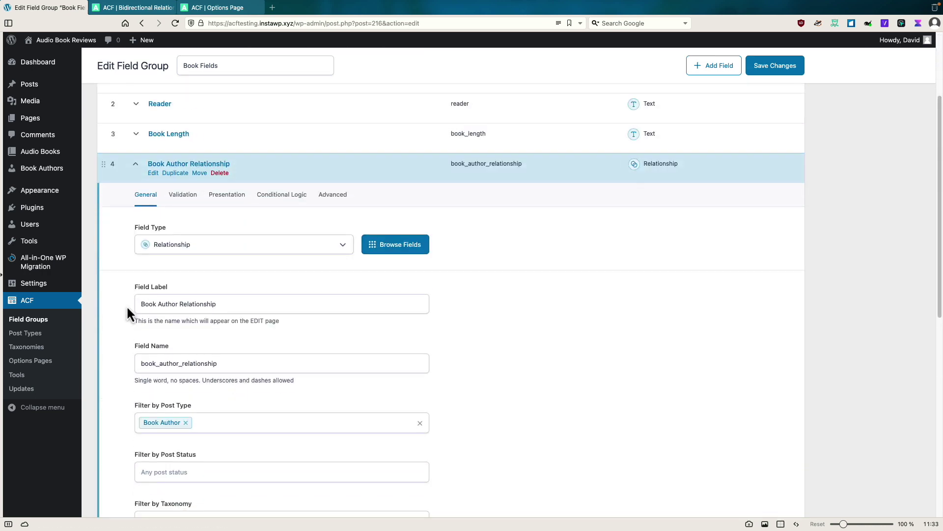
{"action": "left_click", "coordinate": [339, 199]}
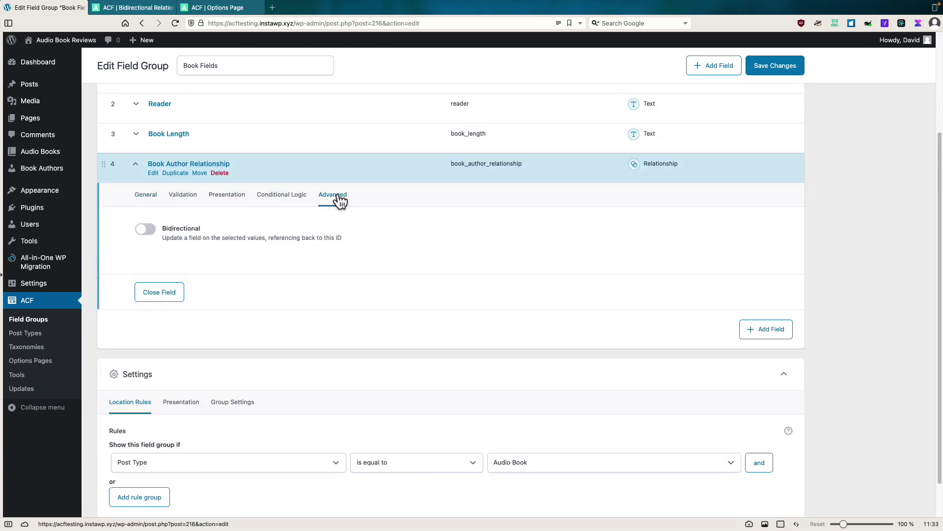
{"action": "left_click", "coordinate": [147, 230]}
{"action": "left_click", "coordinate": [164, 341]}
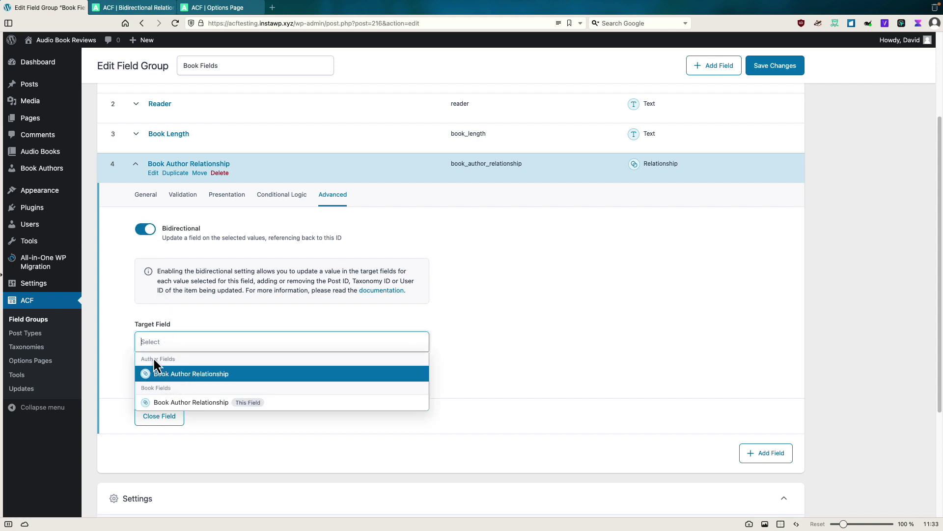
{"action": "left_click", "coordinate": [165, 375]}
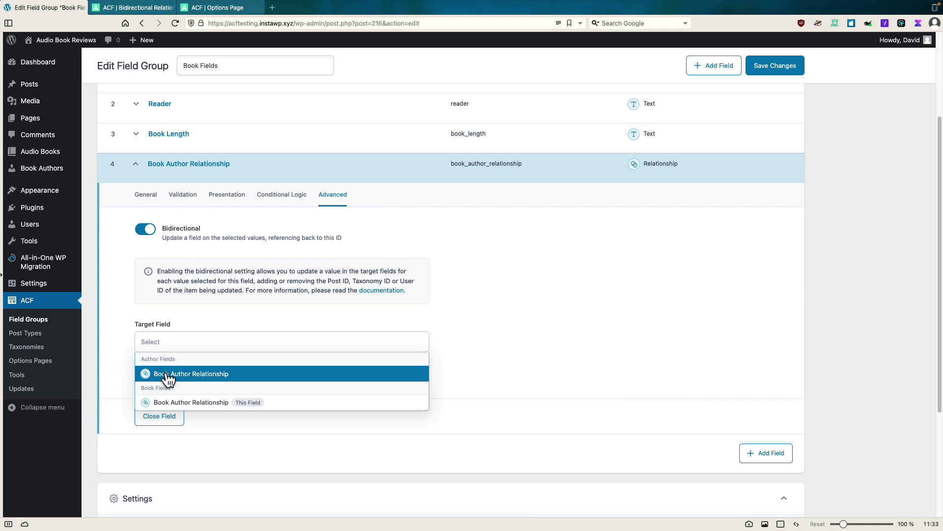
{"action": "left_click", "coordinate": [158, 418]}
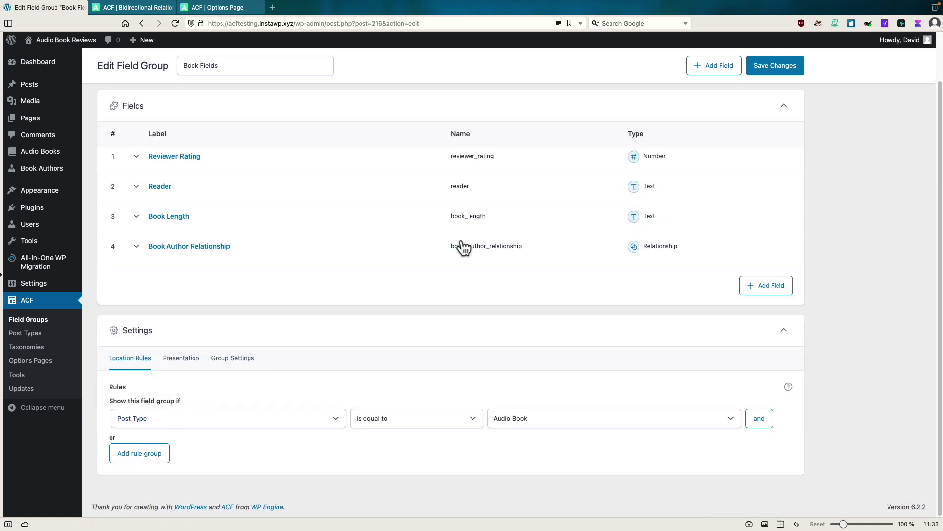
{"action": "left_click", "coordinate": [768, 68]}
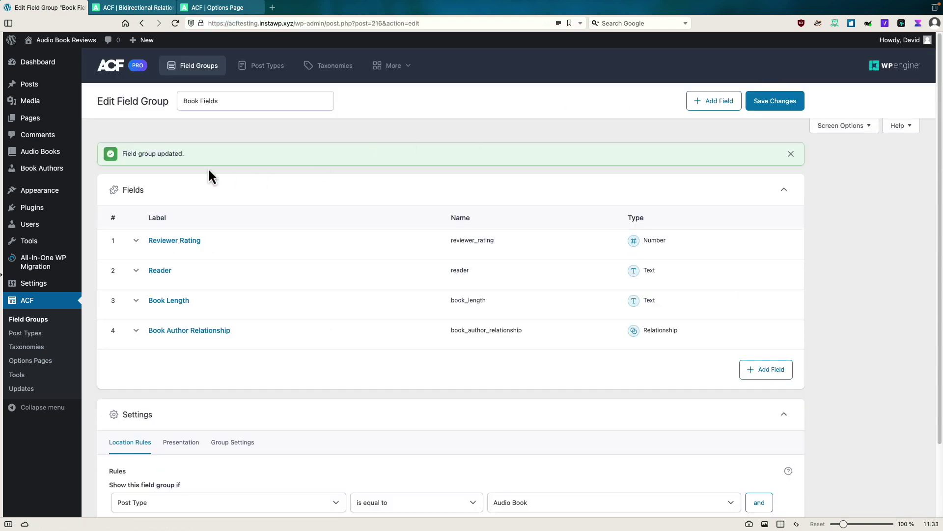
- Add the author to Camino Island's Book Author Relationship field and update the book
{"action": "left_click", "coordinate": [45, 155]}
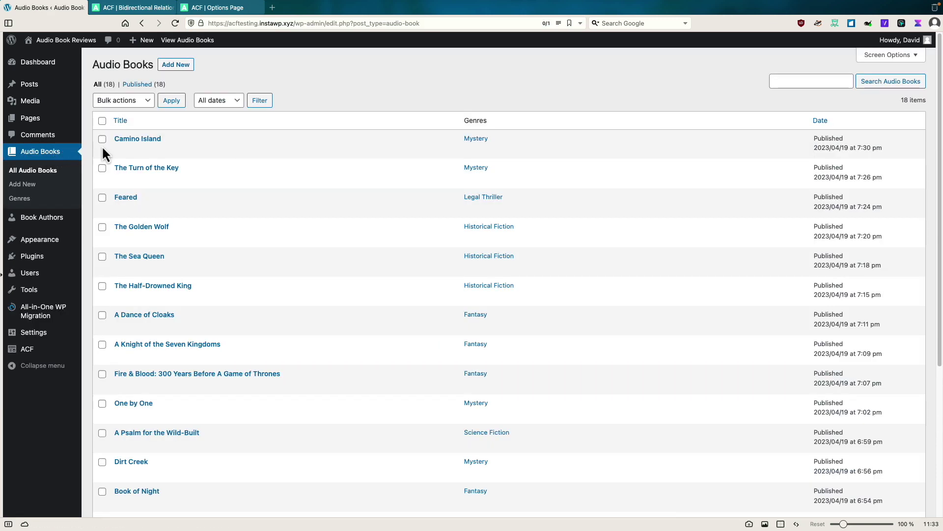
{"action": "left_click", "coordinate": [120, 151]}
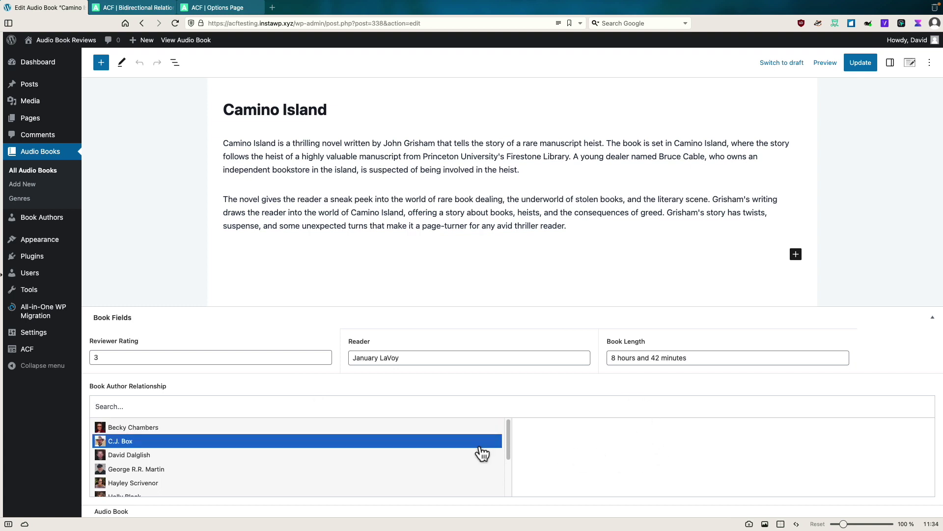
{"action": "scroll", "coordinate": [375, 467], "scroll_direction": "down", "scroll_amount": 3}
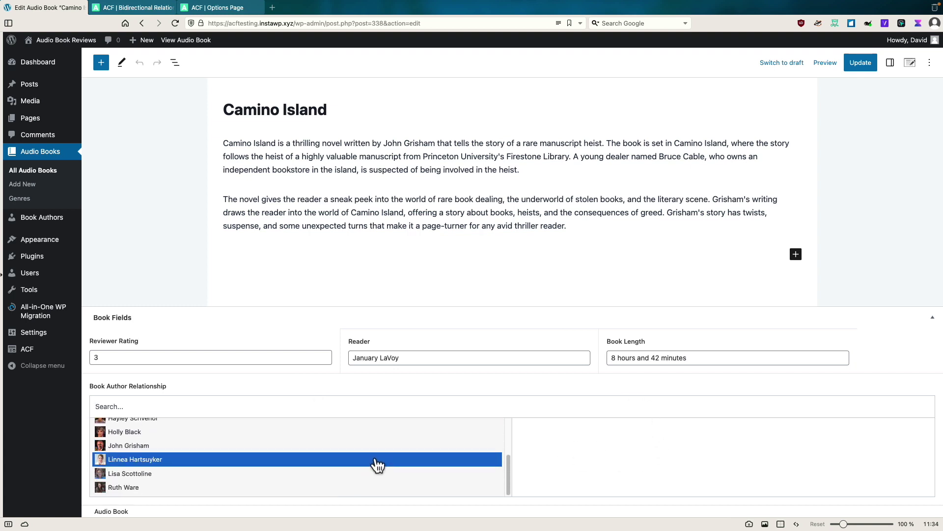
{"action": "left_click", "coordinate": [270, 448]}
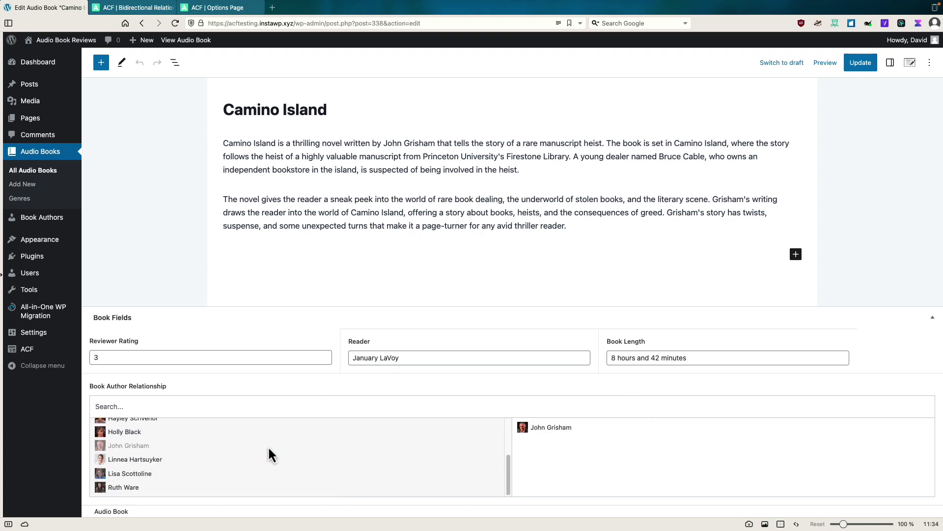
{"action": "left_click", "coordinate": [857, 66]}
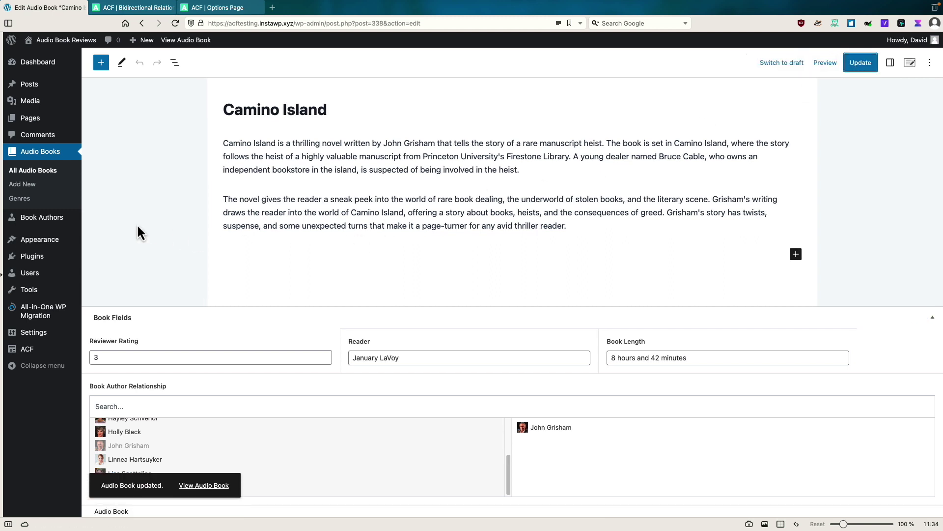
{"action": "mouse_move", "coordinate": [59, 225]}
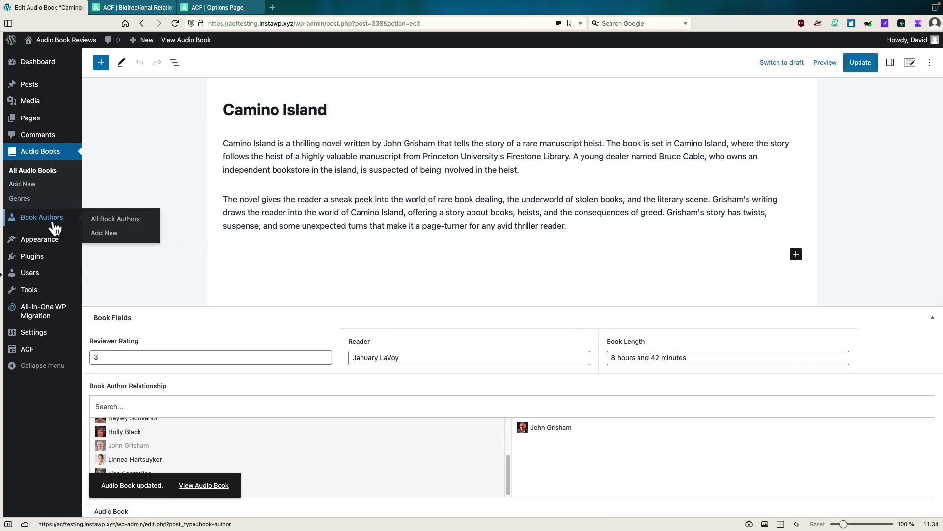
- Open the author entry and verify Camino Island is listed alongside The Whistler and The Judge's List
{"action": "left_click", "coordinate": [53, 224]}
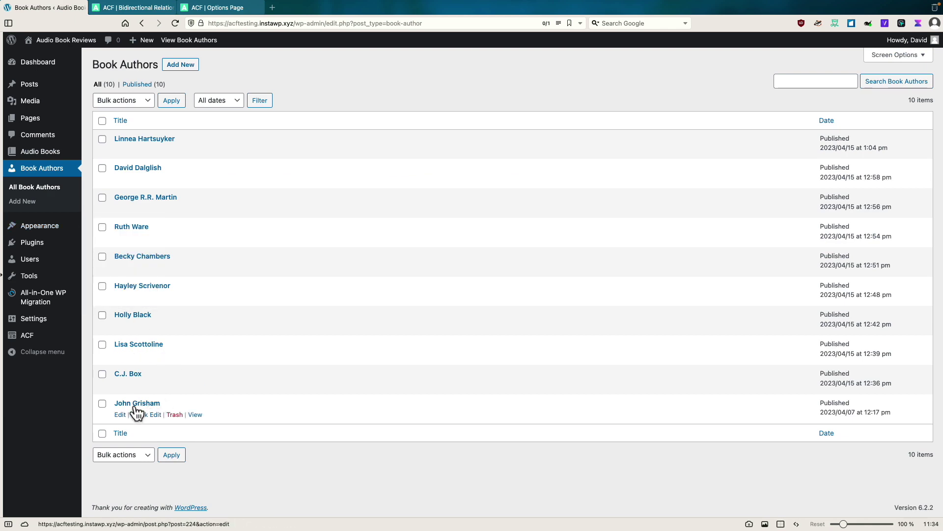
{"action": "left_click", "coordinate": [121, 416]}
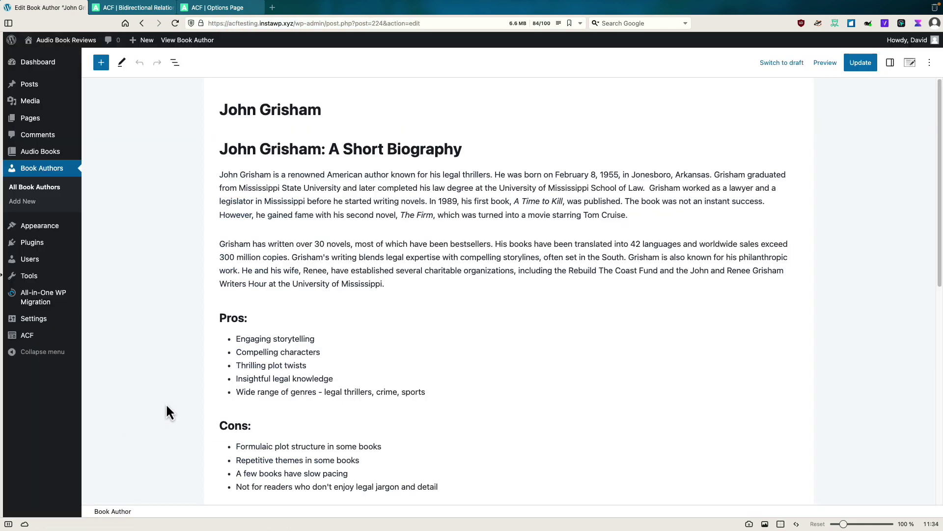
{"action": "scroll", "coordinate": [166, 411], "scroll_direction": "down", "scroll_amount": 15}
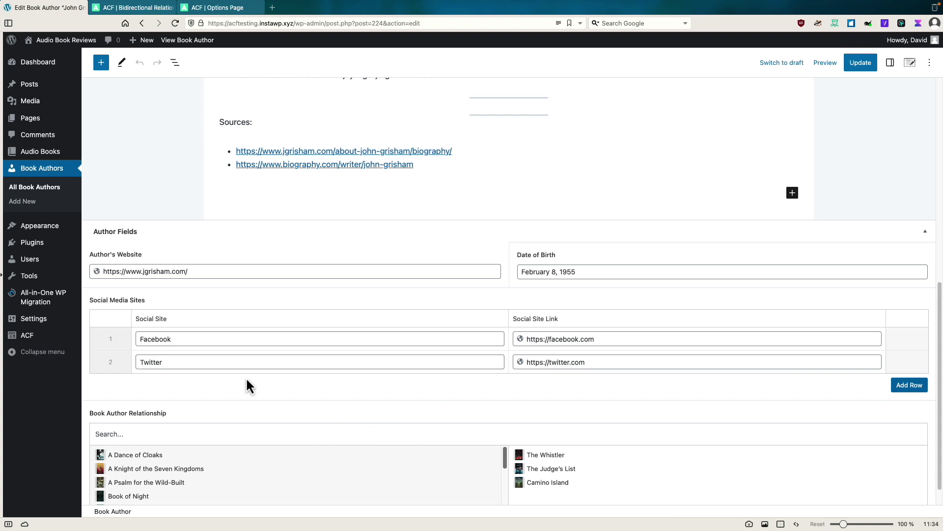
{"action": "mouse_move", "coordinate": [30, 341]}
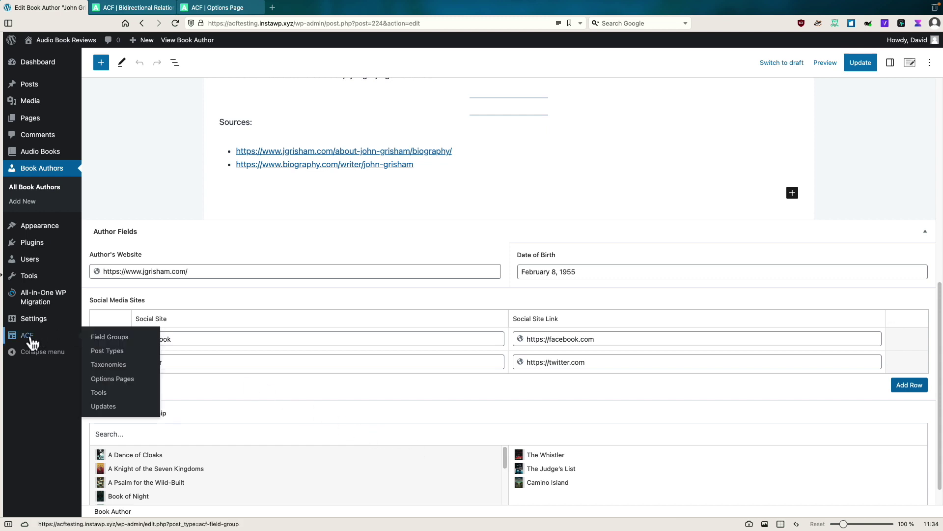
- Add an options page titled 'Store Hours' (slug store-hours), No Parent, with Advanced Configuration on
{"action": "left_click", "coordinate": [118, 380]}
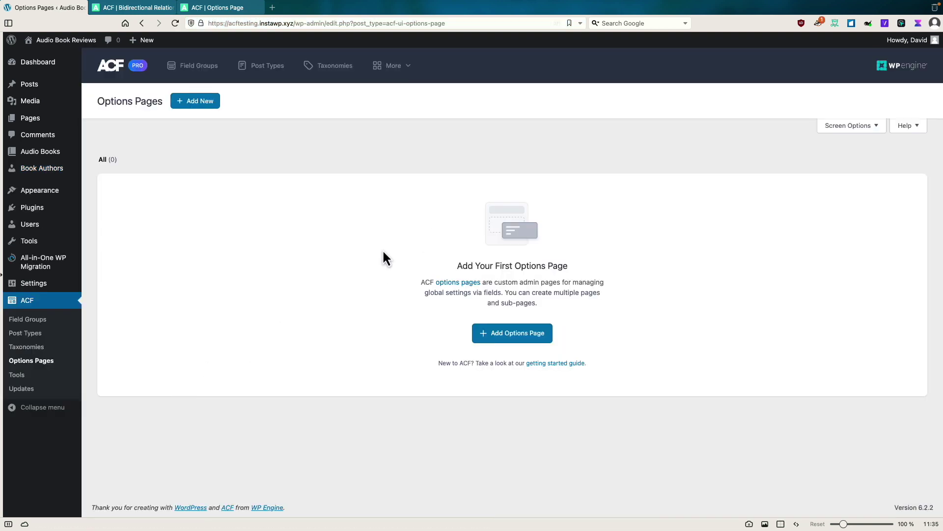
{"action": "left_click", "coordinate": [500, 332]}
{"action": "left_click", "coordinate": [159, 191]}
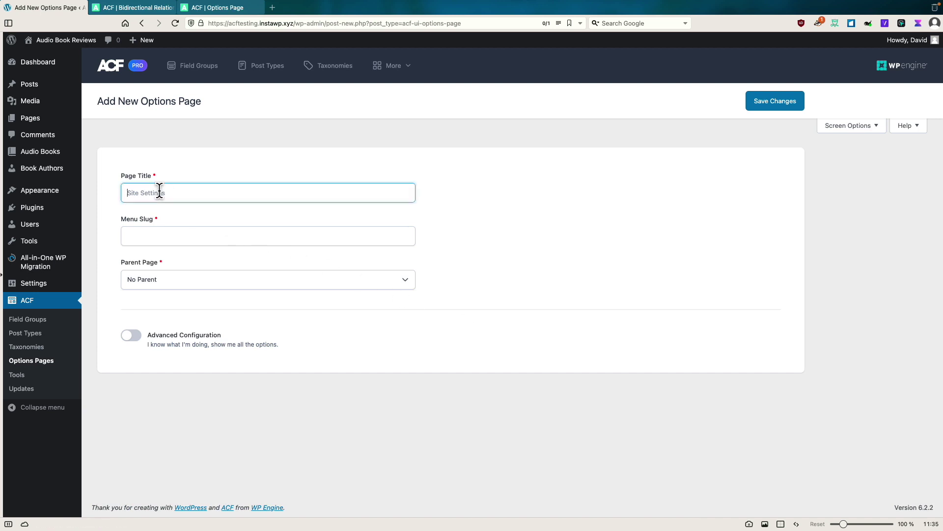
{"action": "type", "text": "Store Hours"}
{"action": "left_click", "coordinate": [181, 239]}
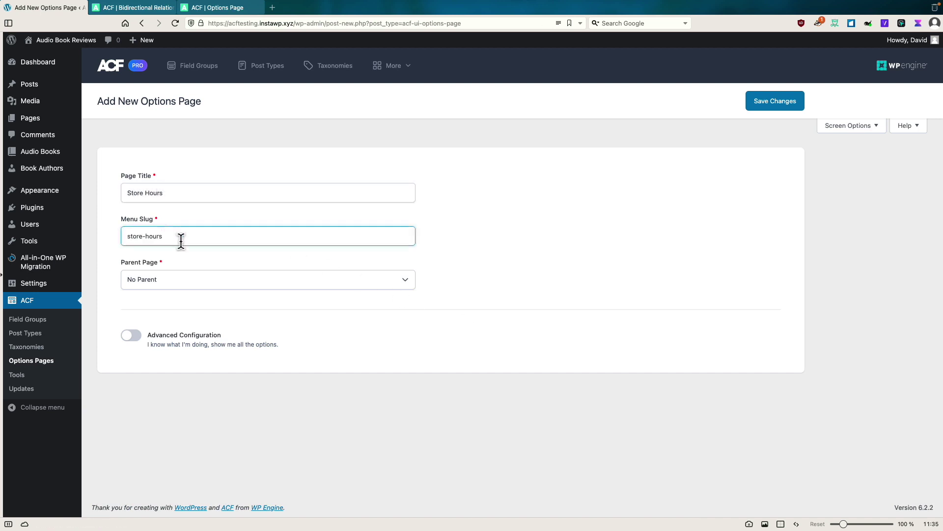
{"action": "left_click", "coordinate": [190, 281]}
{"action": "left_click", "coordinate": [172, 281]}
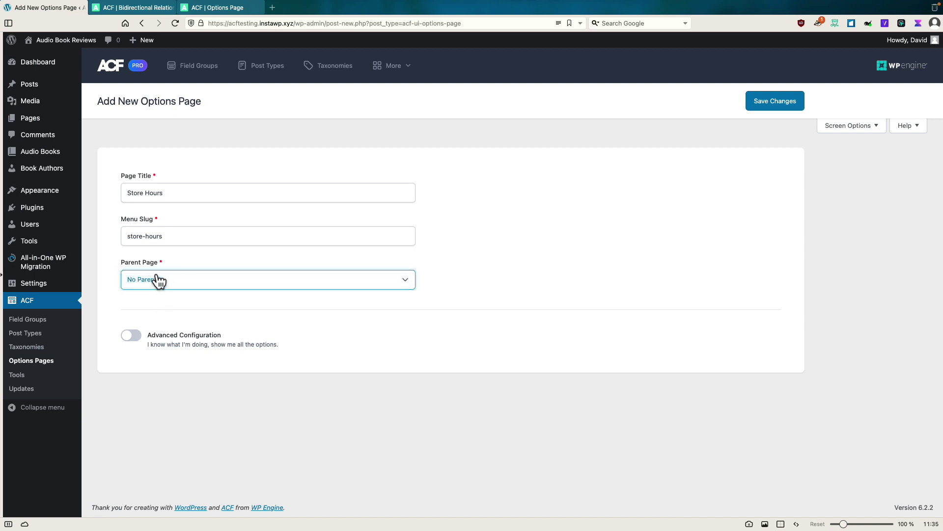
{"action": "left_click", "coordinate": [132, 336]}
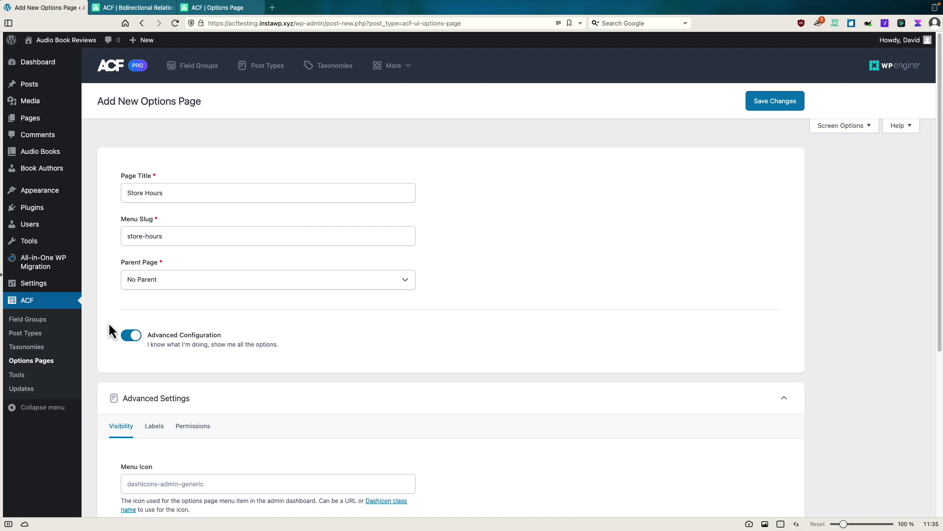
{"action": "scroll", "coordinate": [108, 322], "scroll_direction": "down", "scroll_amount": 5}
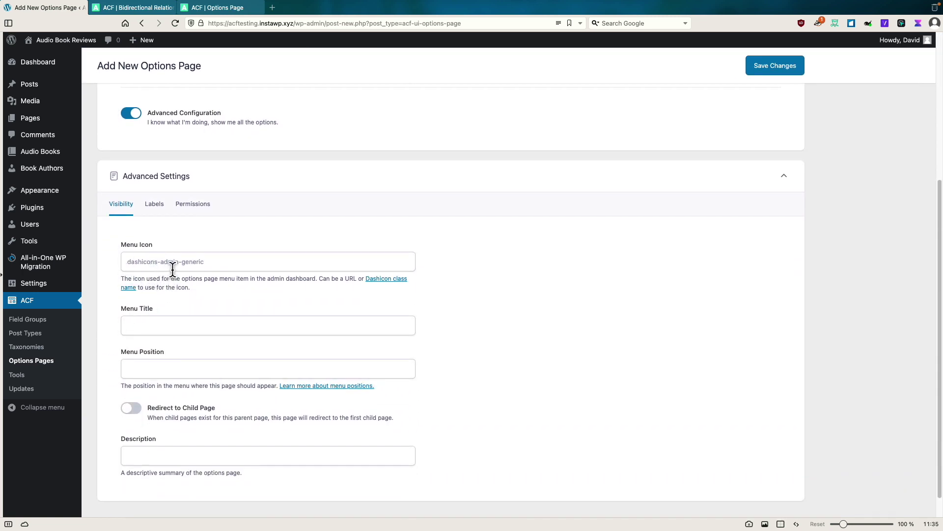
- Filter the Dashicons reference for 'clock' and select the dashicons-clock class name
{"action": "left_click", "coordinate": [381, 279]}
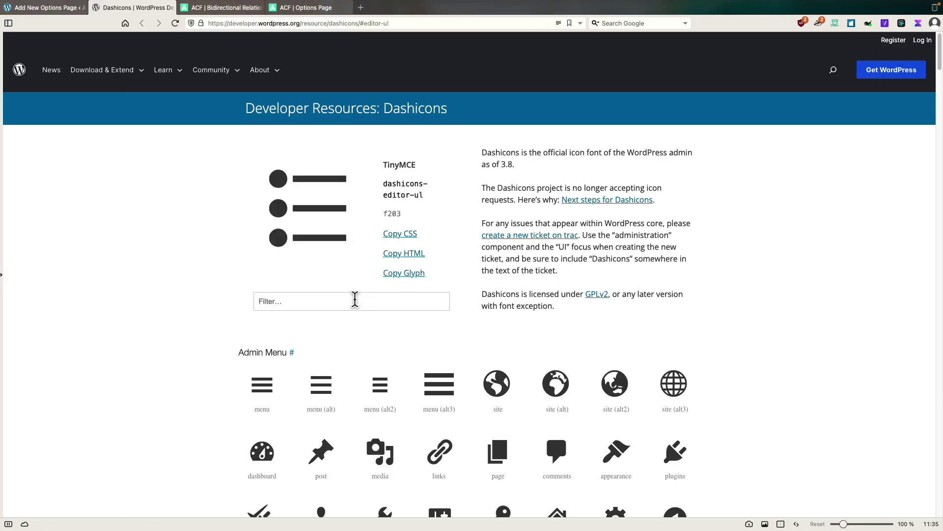
{"action": "type", "text": "clock"}
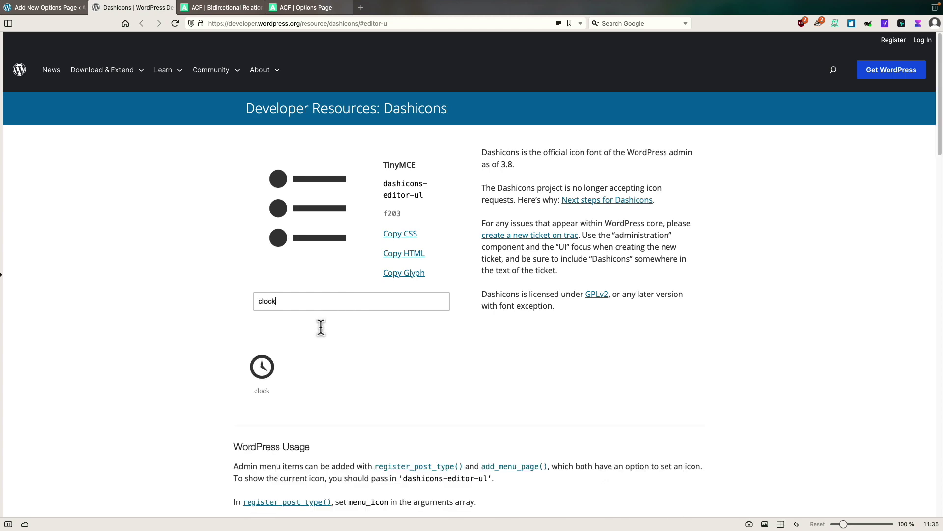
{"action": "left_click", "coordinate": [263, 373]}
{"action": "scroll", "coordinate": [420, 224], "scroll_direction": "up", "scroll_amount": 3}
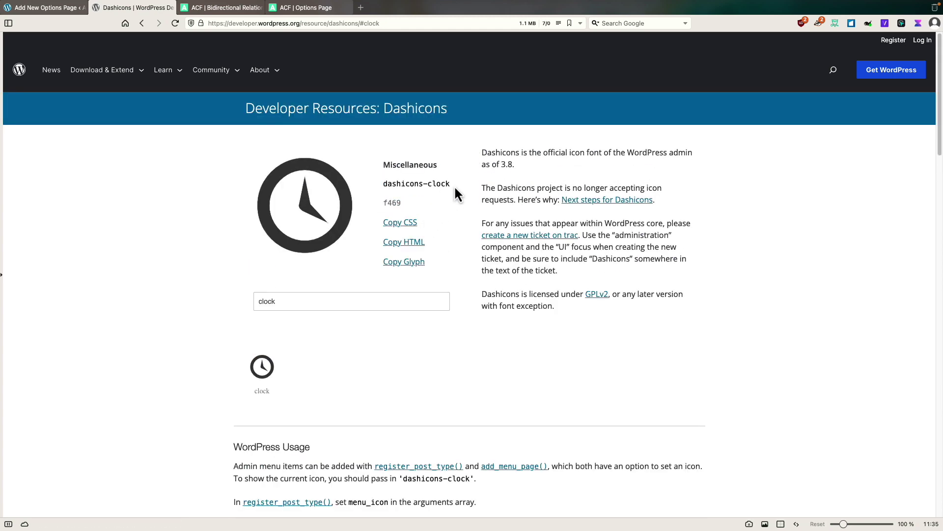
{"action": "left_click_drag", "start_coordinate": [451, 184], "coordinate": [382, 184]}
{"action": "key", "text": "super+c"}
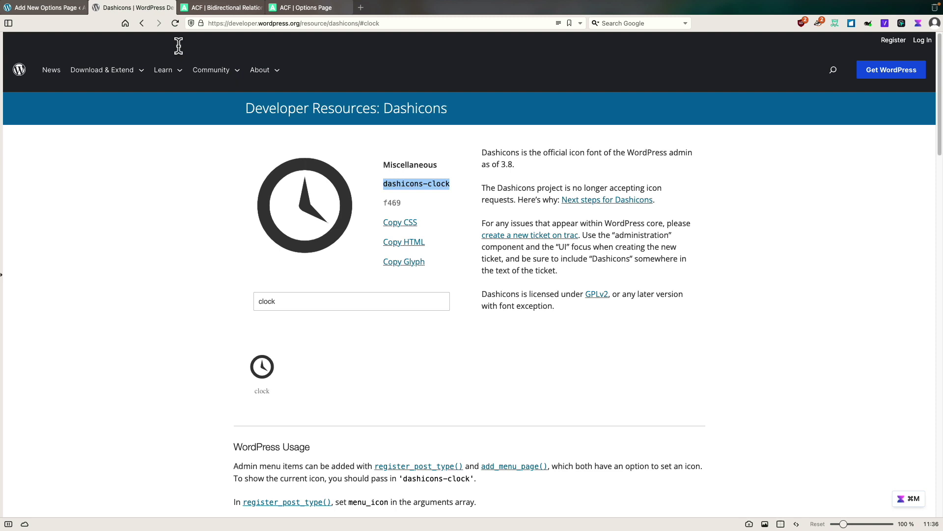
{"action": "left_click", "coordinate": [64, 9]}
- Set menu icon dashicons-clock, menu title Store Hours, position 25, and a short description
{"action": "left_click", "coordinate": [172, 262]}
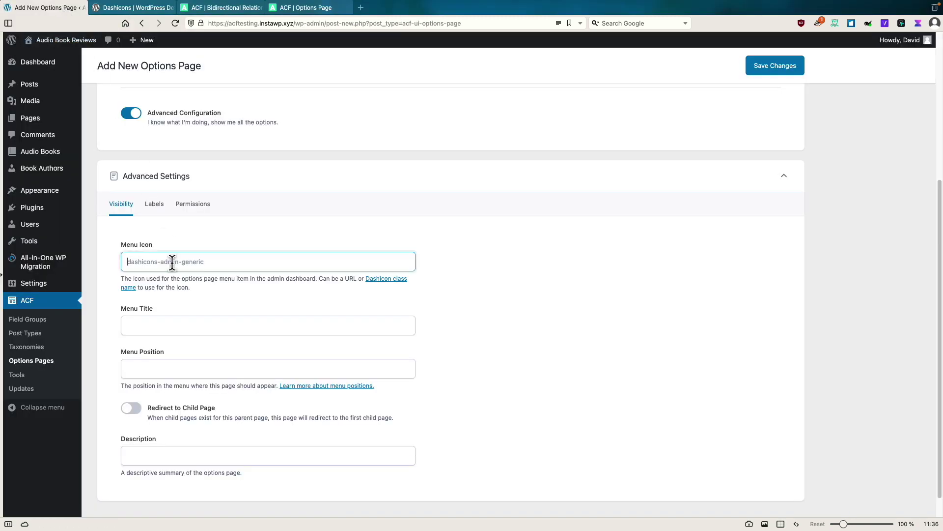
{"action": "key", "text": "super+v"}
{"action": "left_click", "coordinate": [169, 323]}
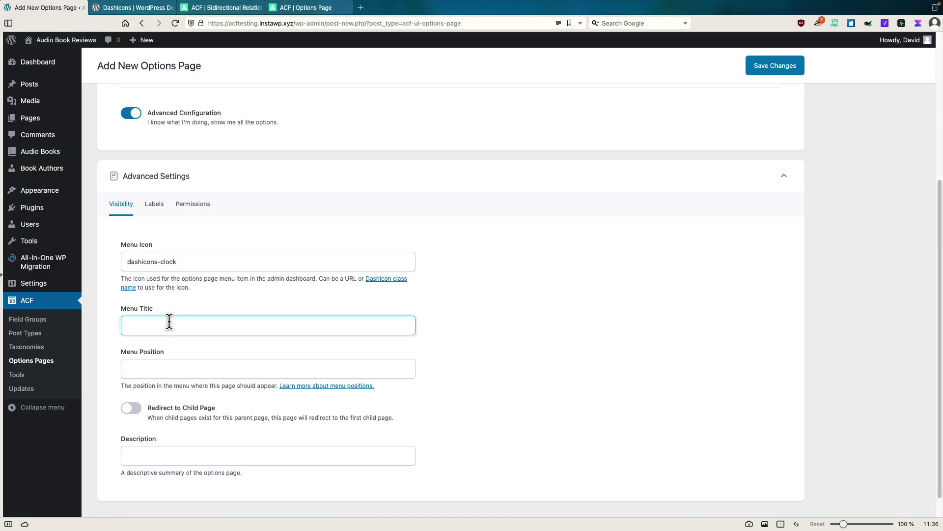
{"action": "type", "text": "Store Hours"}
{"action": "left_click", "coordinate": [170, 364]}
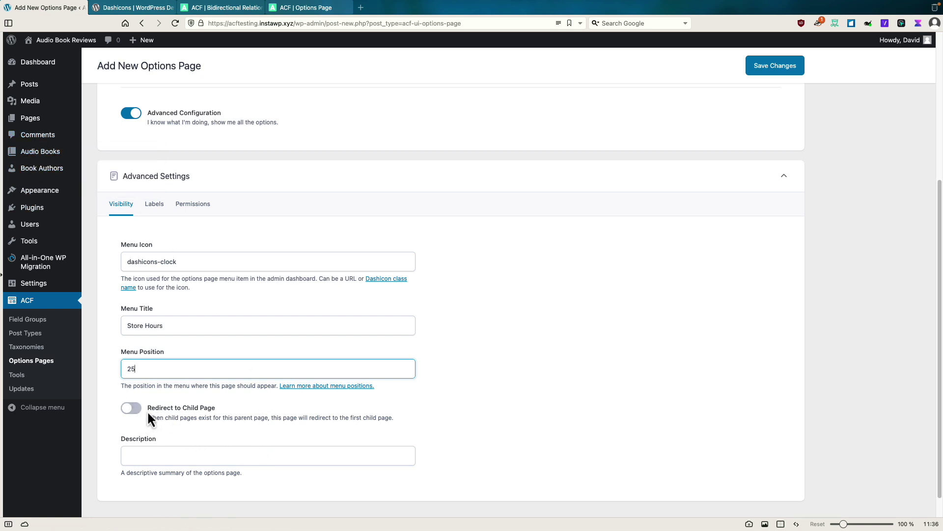
{"action": "left_click", "coordinate": [168, 454]}
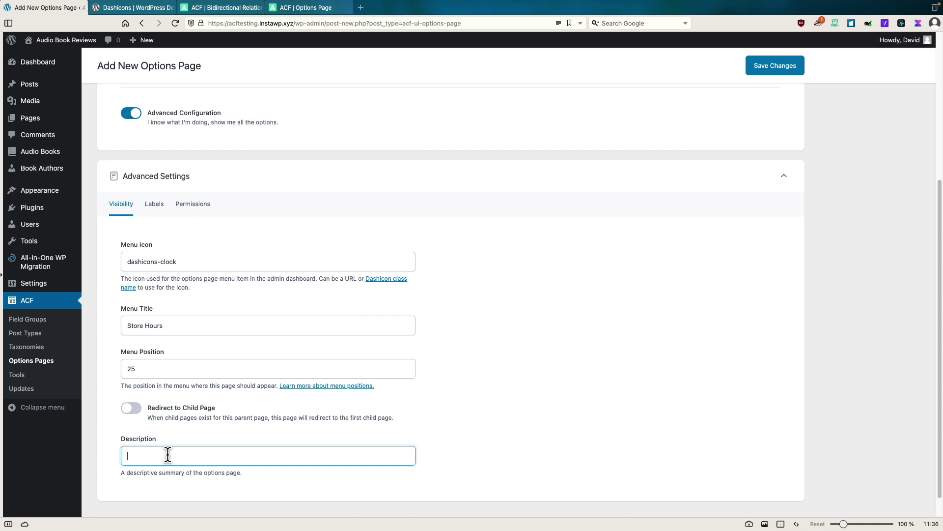
{"action": "type", "text": "Site sot"}
{"action": "type", "text": "re hours"}
- Review the Labels and Permissions settings, keeping the edit_posts capability
{"action": "left_click", "coordinate": [154, 203]}
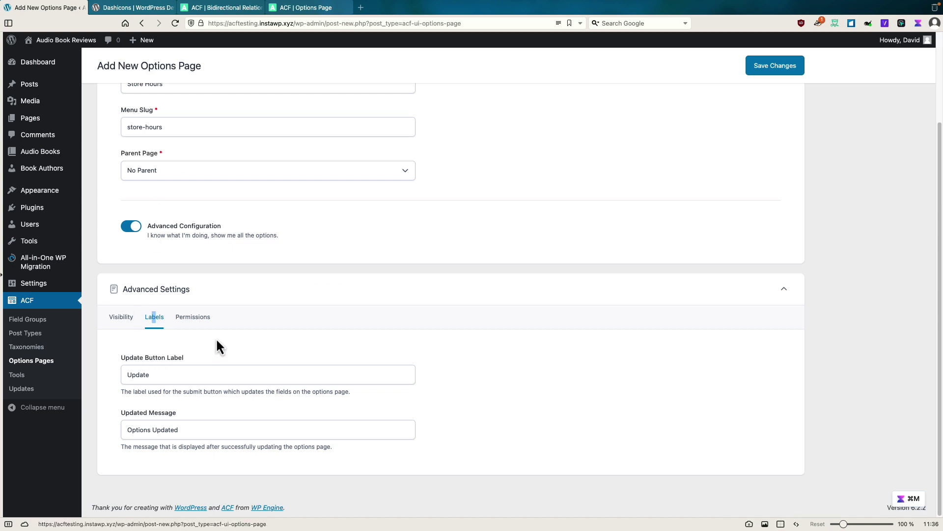
{"action": "left_click", "coordinate": [199, 321]}
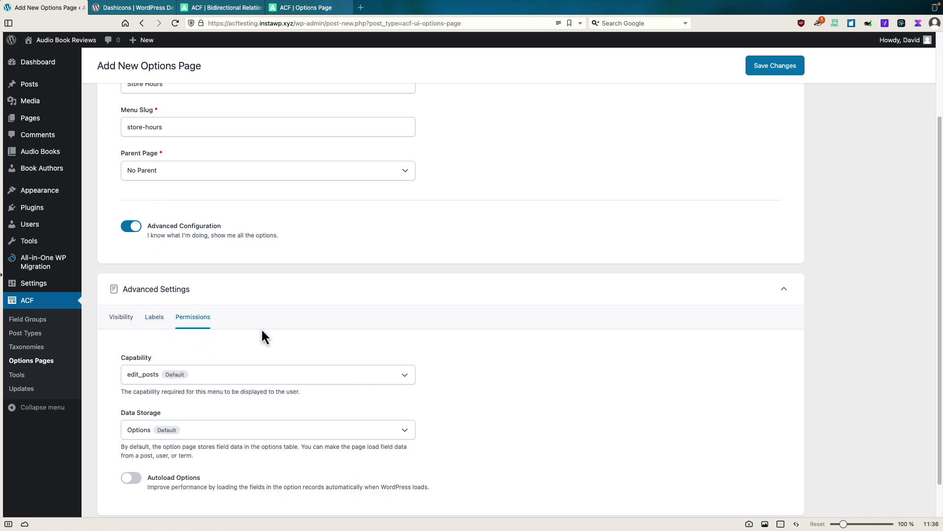
{"action": "scroll", "coordinate": [261, 328], "scroll_direction": "down", "scroll_amount": 2}
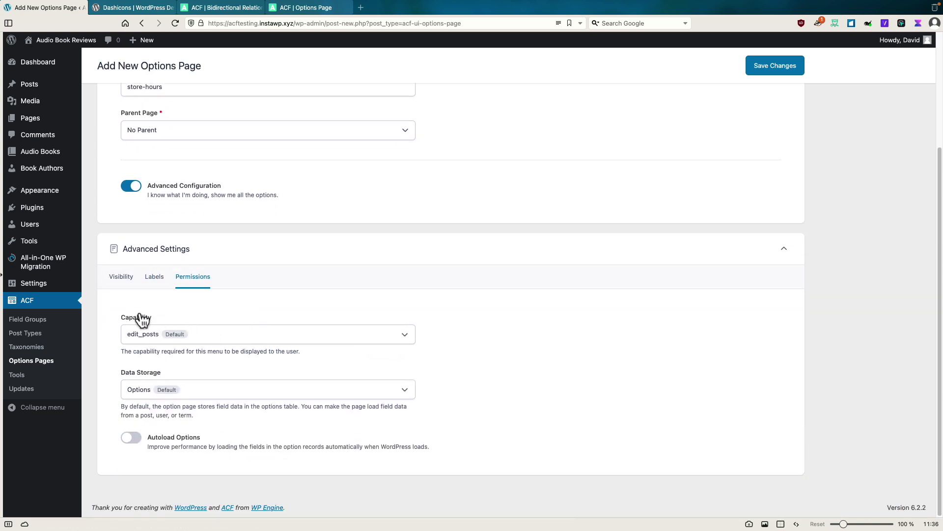
{"action": "left_click", "coordinate": [222, 338]}
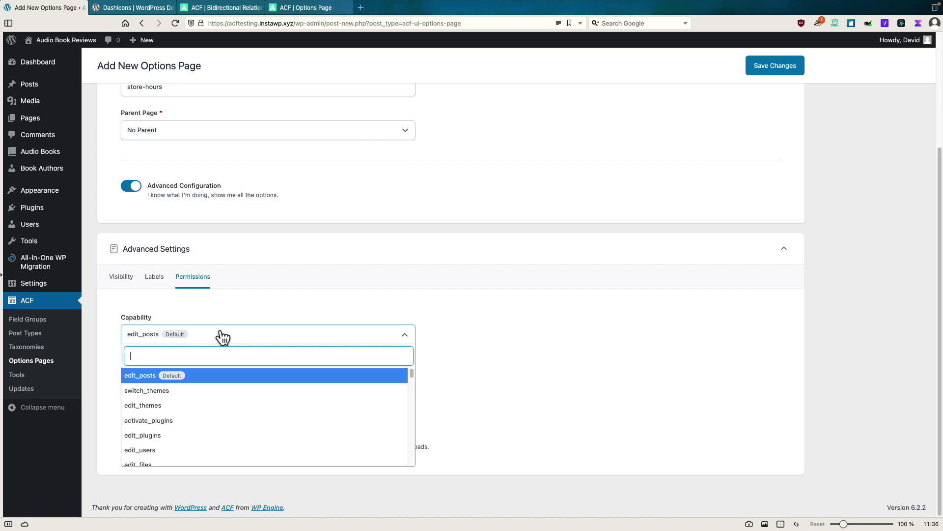
{"action": "left_click", "coordinate": [222, 337]}
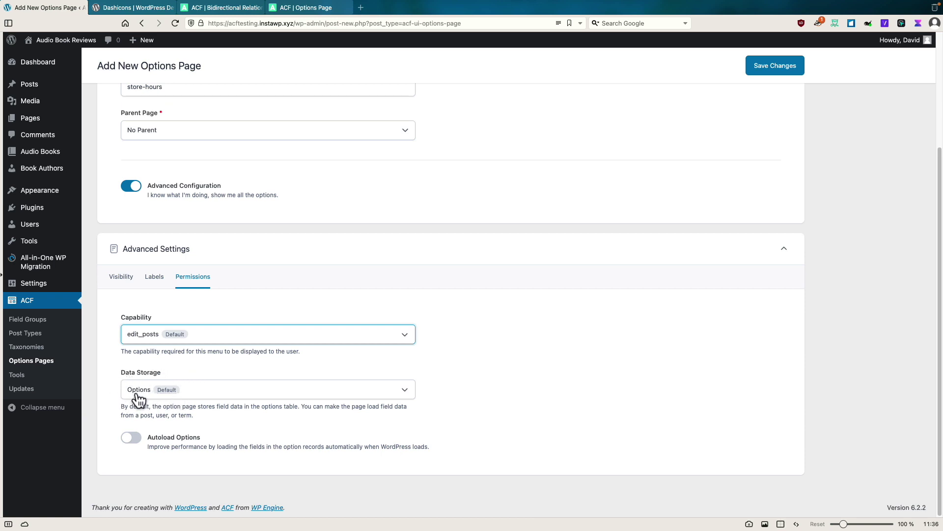
- Keep data storage on the default Options and save the new options page
{"action": "left_click", "coordinate": [204, 394]}
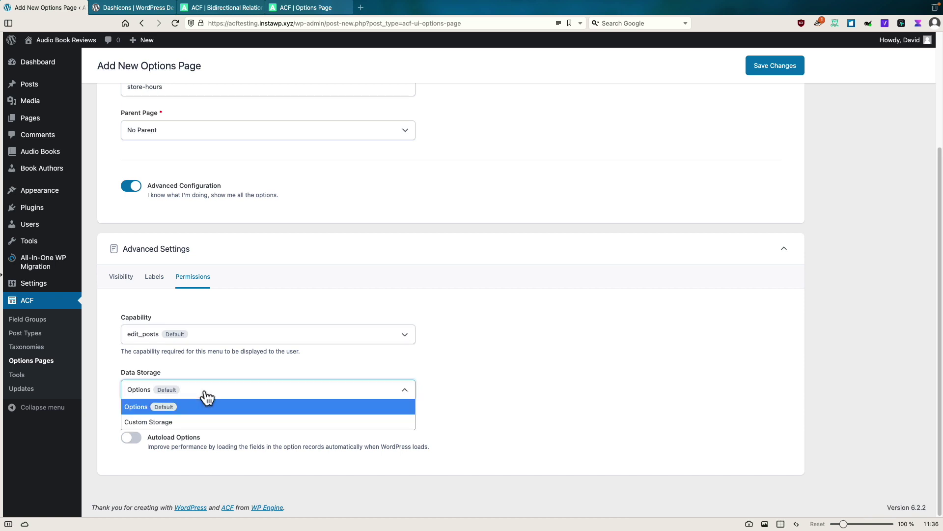
{"action": "left_click", "coordinate": [172, 426]}
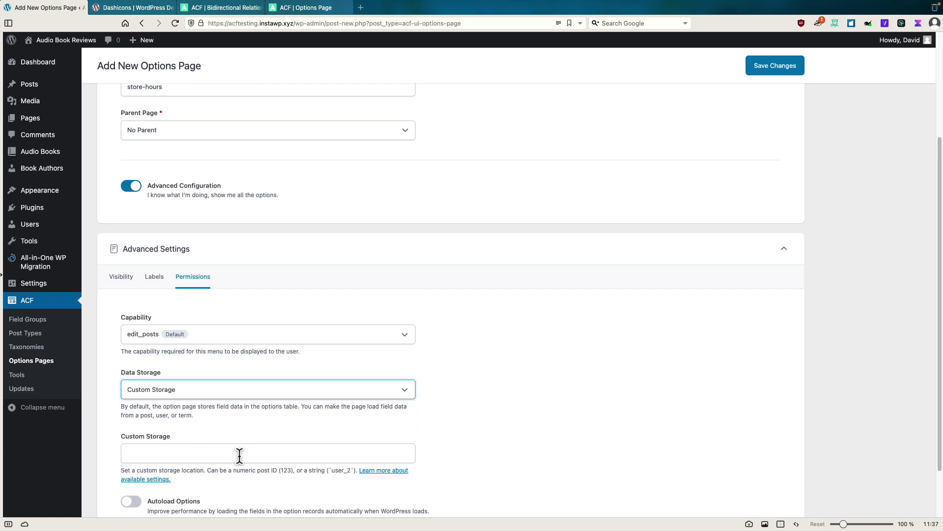
{"action": "left_click", "coordinate": [198, 391]}
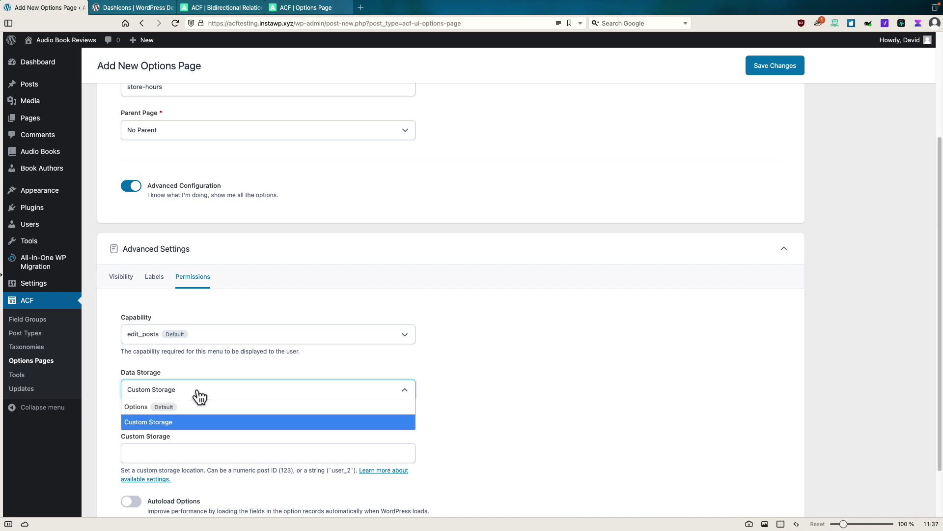
{"action": "left_click", "coordinate": [175, 407]}
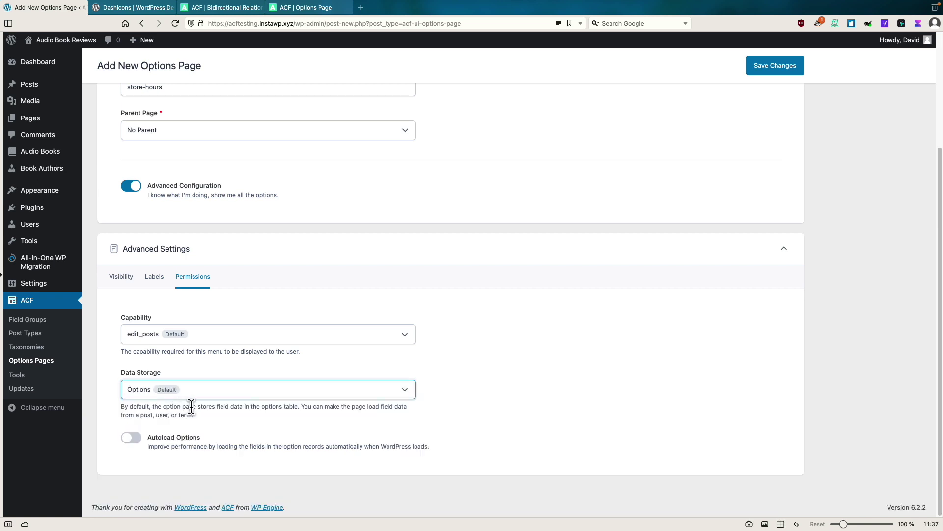
{"action": "left_click", "coordinate": [764, 67]}
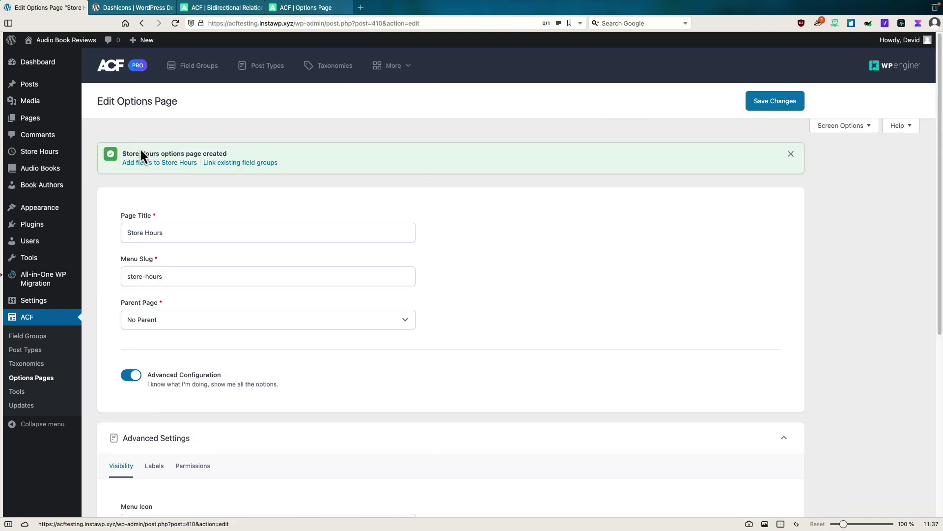
- View the empty Store Hours options page, then go to the ACF Field Groups list
{"action": "left_click", "coordinate": [43, 154]}
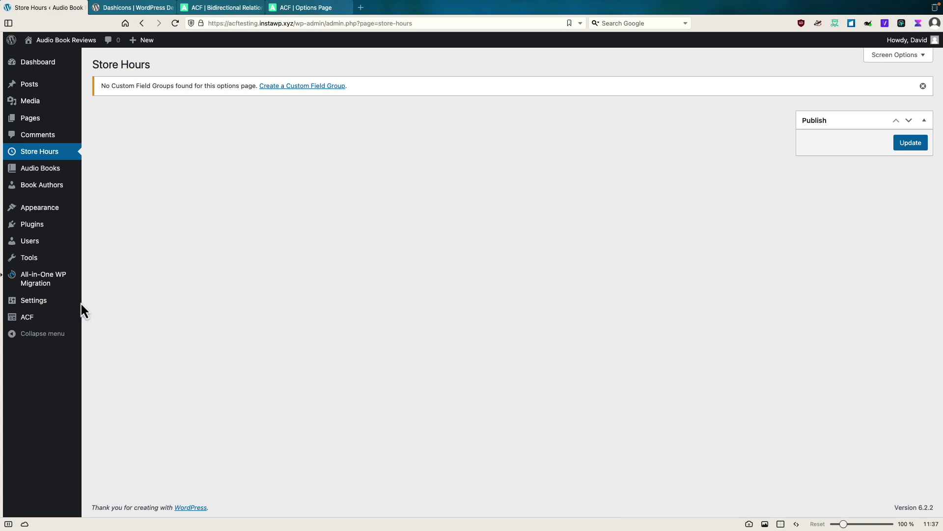
{"action": "mouse_move", "coordinate": [81, 317]}
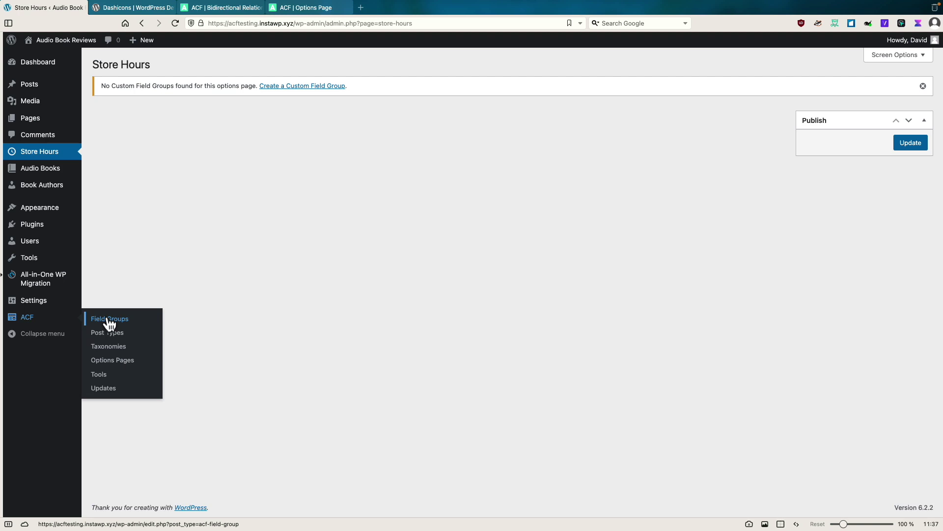
{"action": "left_click", "coordinate": [108, 320]}
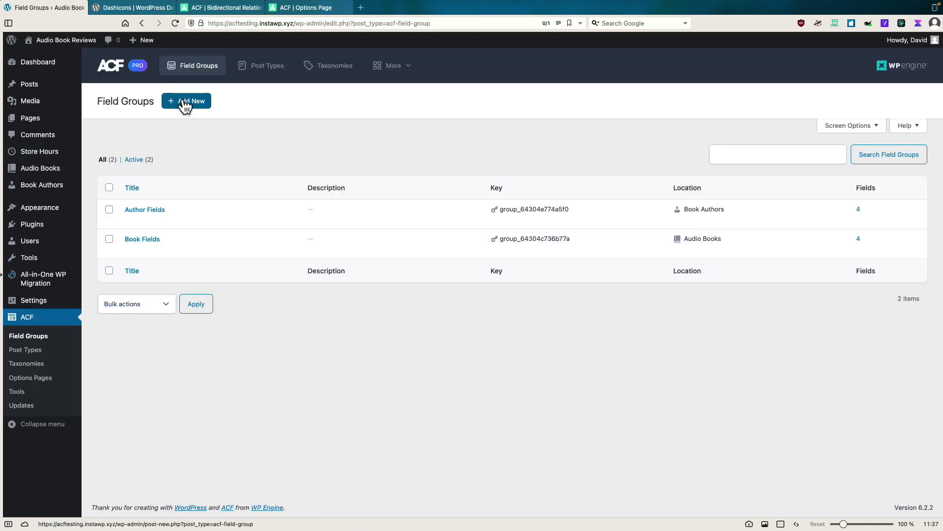
- Create a field group 'Hours of Operation' whose first field is a Repeater
{"action": "left_click", "coordinate": [185, 104]}
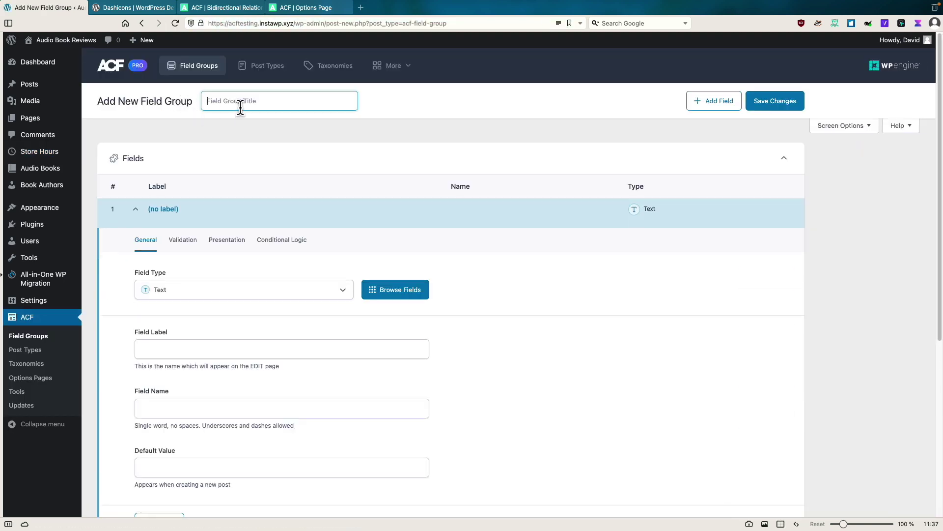
{"action": "type", "text": "Hours of Operation"}
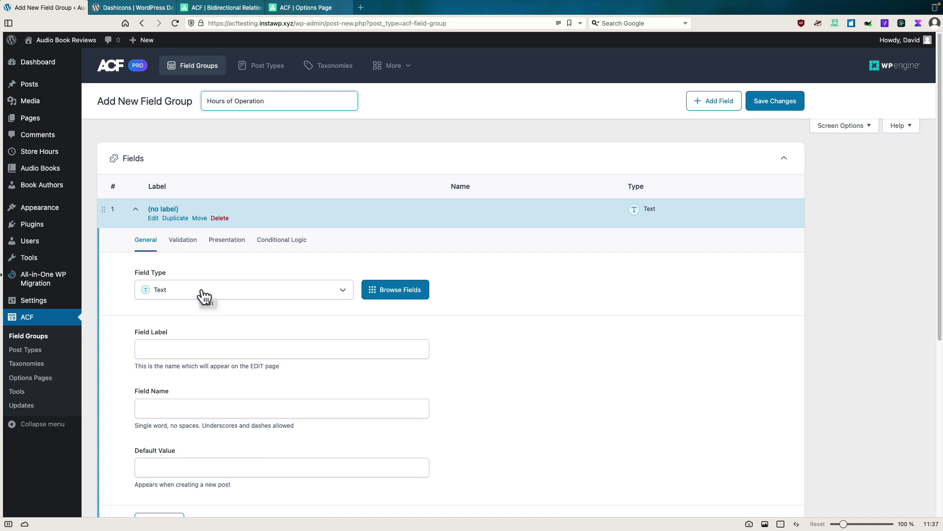
{"action": "left_click", "coordinate": [204, 294]}
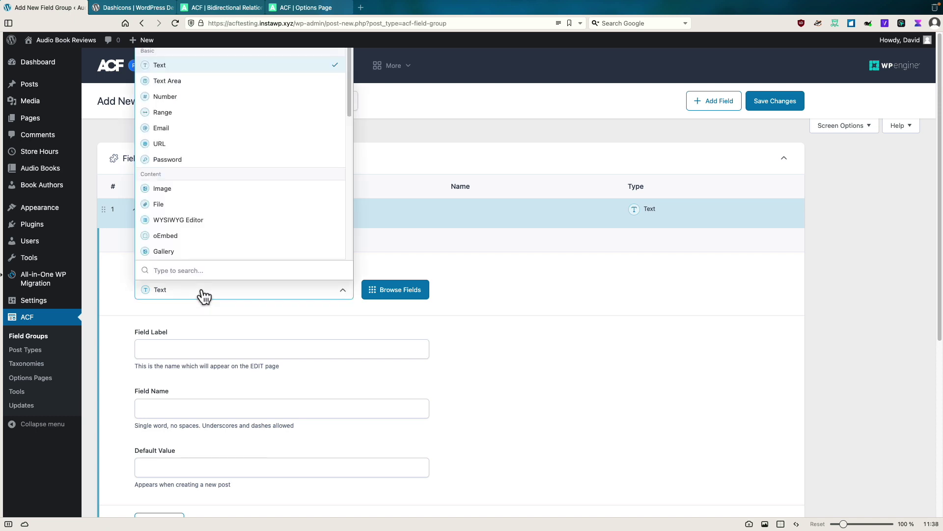
{"action": "type", "text": "rep"}
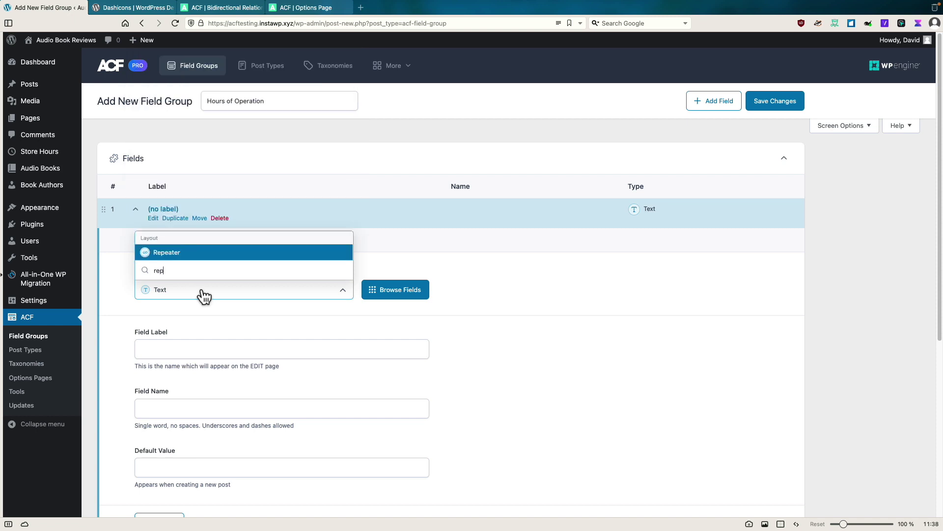
{"action": "left_click", "coordinate": [165, 256]}
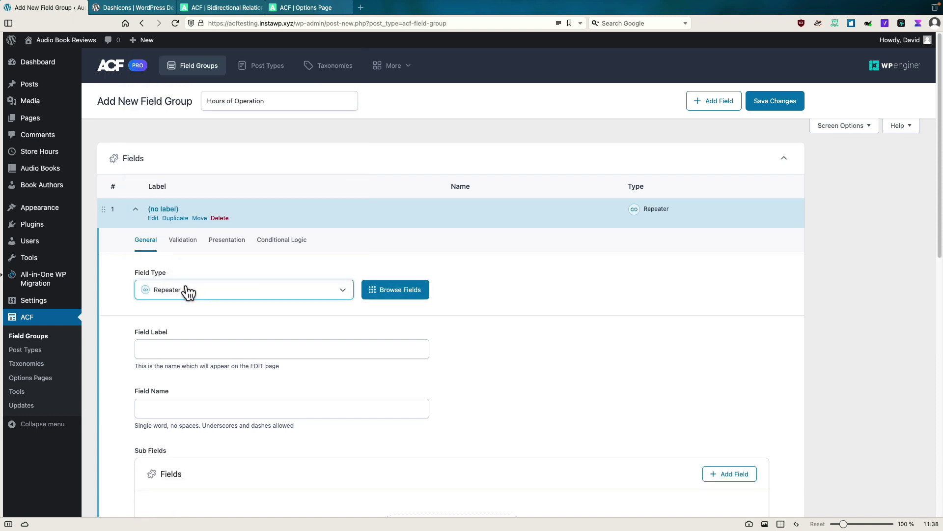
- Label the repeater 'Store Hours' with field name store_hours, fixing the typo
{"action": "scroll", "coordinate": [189, 297], "scroll_direction": "down", "scroll_amount": 1}
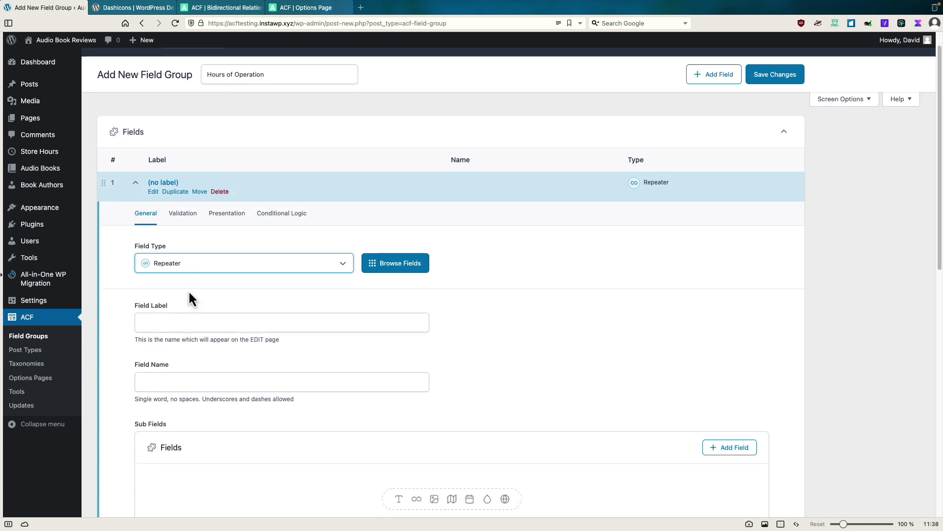
{"action": "left_click", "coordinate": [178, 324]}
{"action": "type", "text": "Store Hourse"}
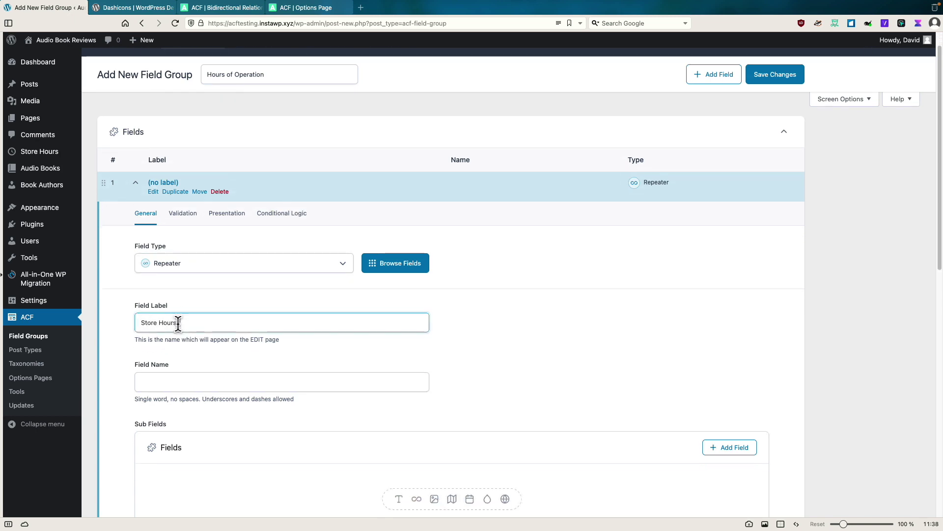
{"action": "left_click", "coordinate": [183, 378]}
{"action": "left_click", "coordinate": [194, 323]}
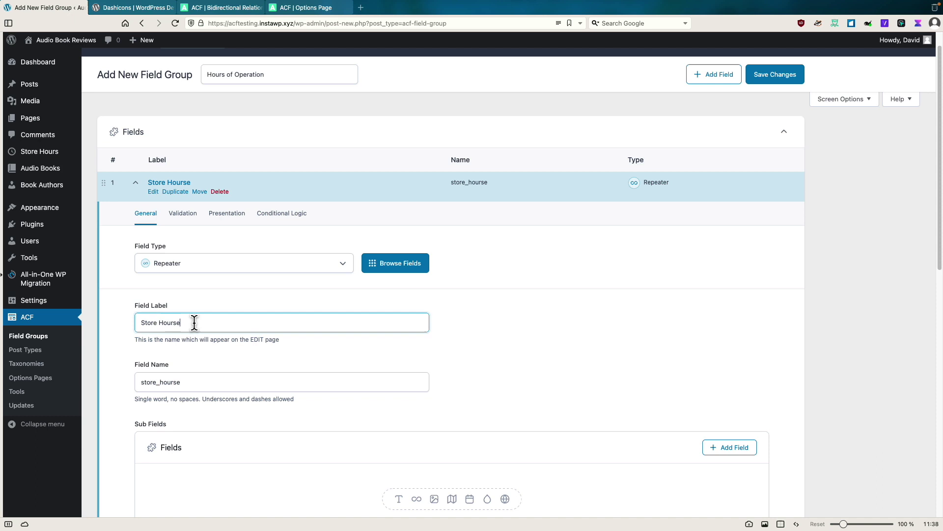
{"action": "key", "text": "BackSpace"}
{"action": "left_click", "coordinate": [194, 379]}
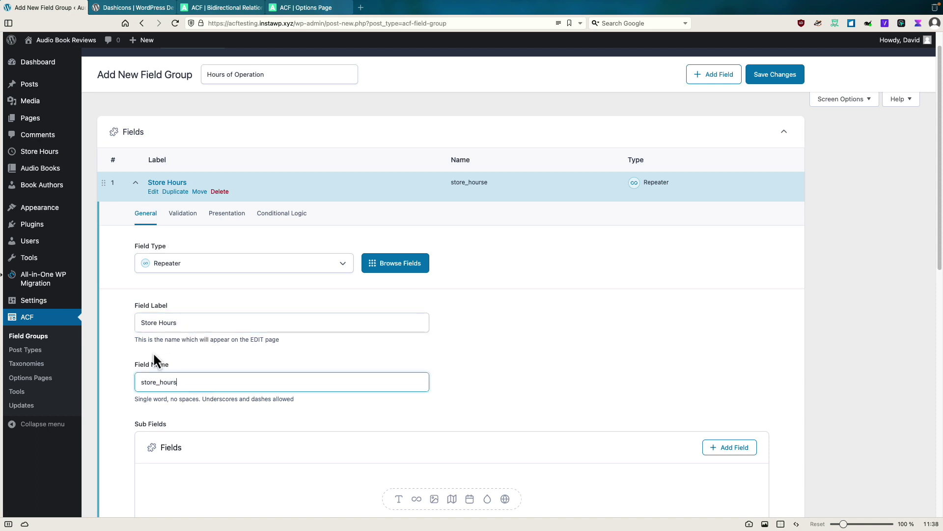
{"action": "scroll", "coordinate": [110, 349], "scroll_direction": "down", "scroll_amount": 5}
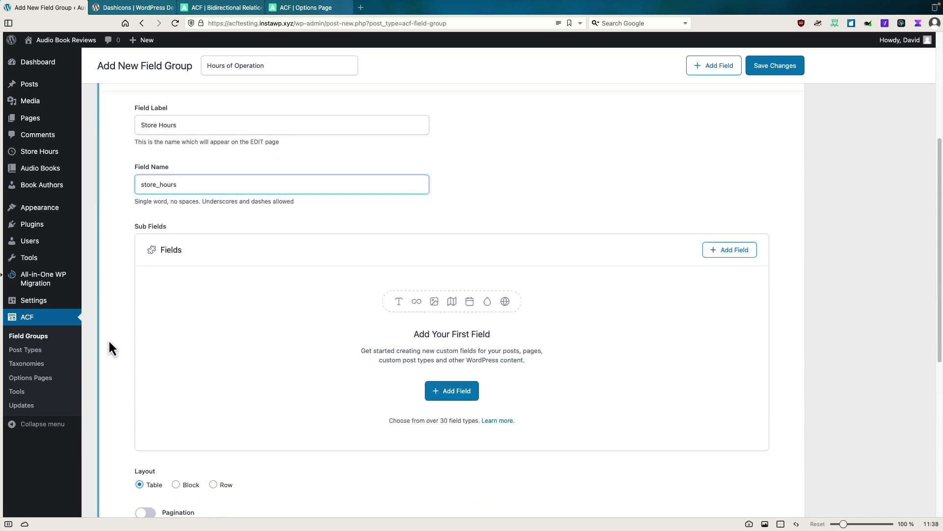
- Add a first repeater sub-field labelled 'Day of Week'
{"action": "left_click", "coordinate": [452, 397]}
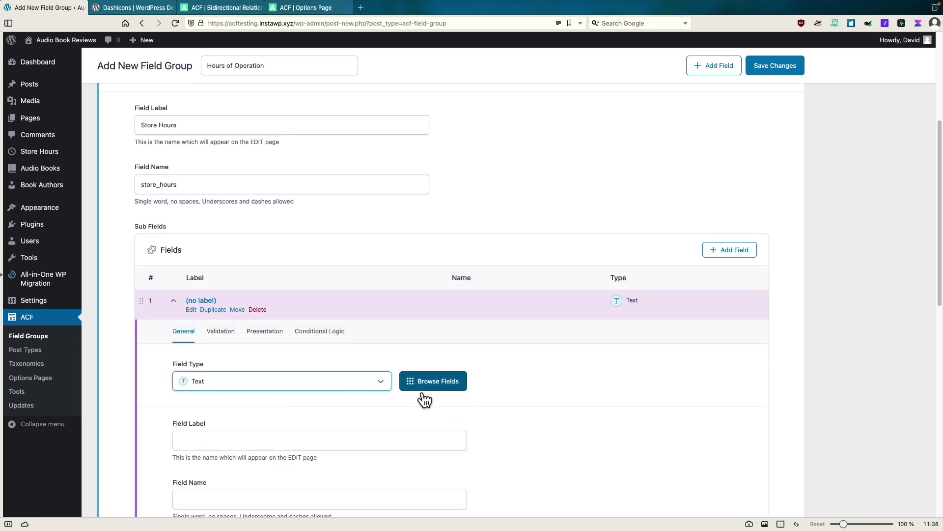
{"action": "left_click", "coordinate": [330, 439]}
{"action": "type", "text": "Day of Week"}
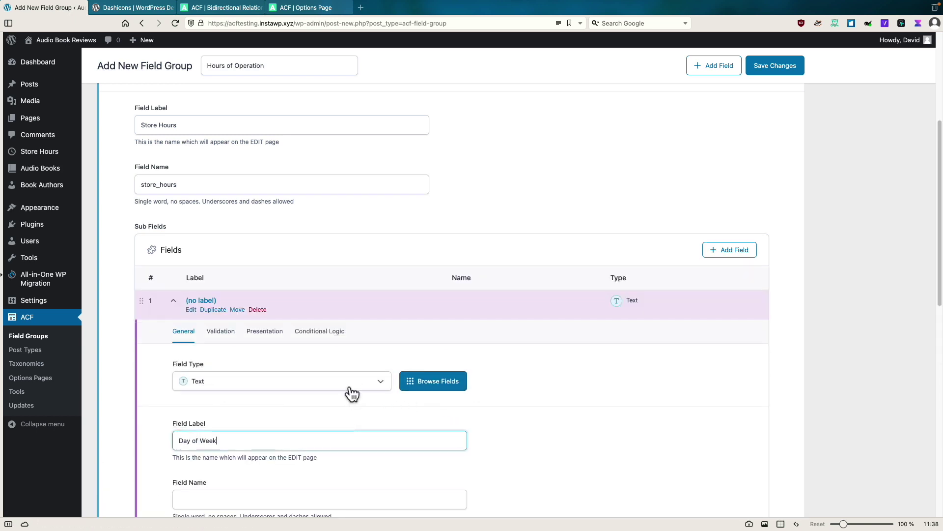
{"action": "scroll", "coordinate": [344, 391], "scroll_direction": "down", "scroll_amount": 3}
{"action": "key", "text": "Tab"}
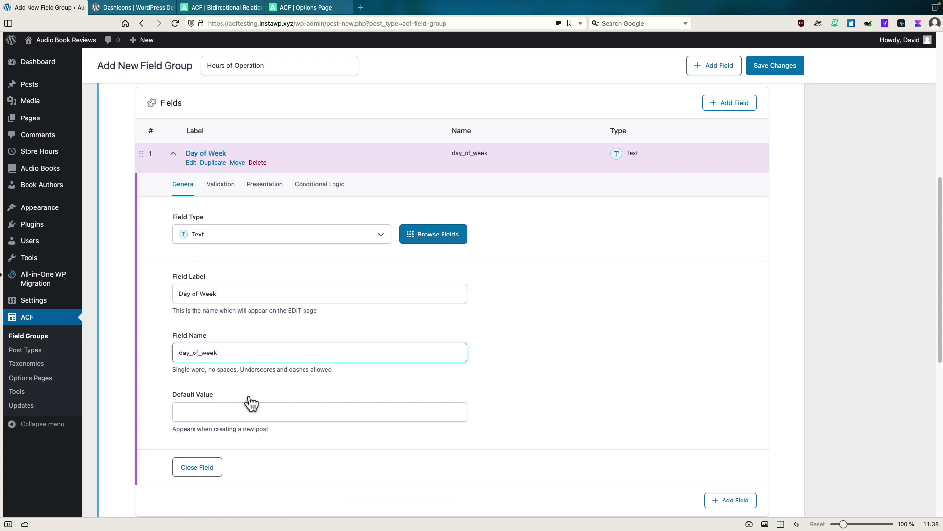
{"action": "scroll", "coordinate": [427, 436], "scroll_direction": "down", "scroll_amount": 2}
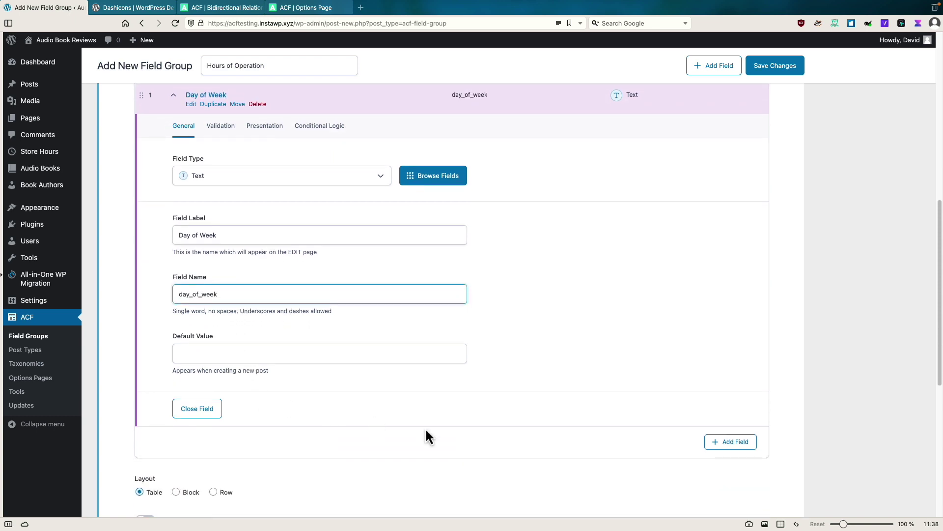
- Add a second repeater sub-field labelled 'The Hours' (name the_hours)
{"action": "left_click", "coordinate": [717, 443]}
{"action": "scroll", "coordinate": [294, 445], "scroll_direction": "down", "scroll_amount": 1}
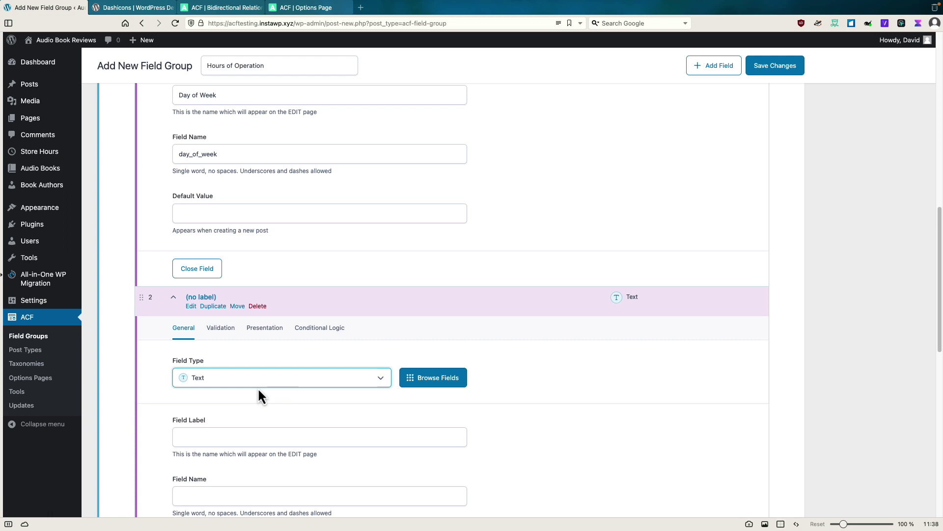
{"action": "left_click", "coordinate": [242, 437]}
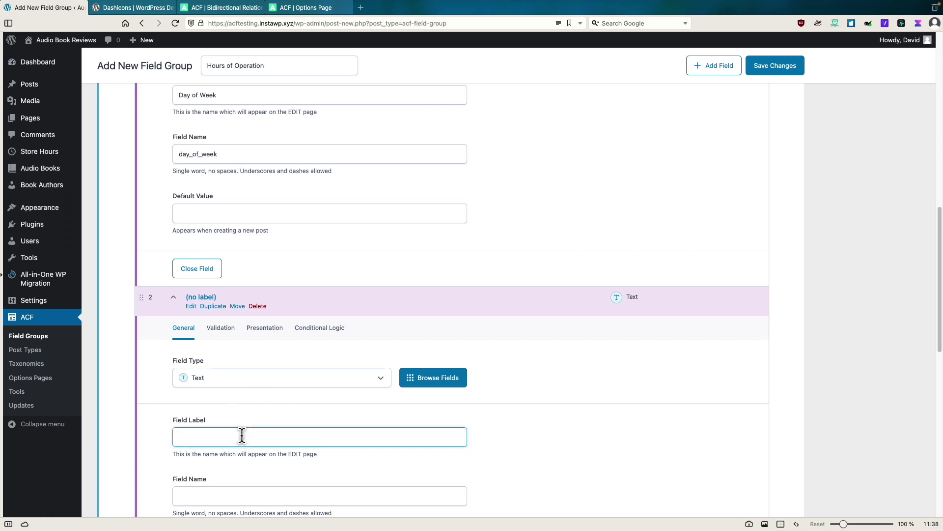
{"action": "type", "text": "The Hours"}
{"action": "left_click", "coordinate": [254, 413]}
{"action": "scroll", "coordinate": [255, 413], "scroll_direction": "down", "scroll_amount": 1}
{"action": "scroll", "coordinate": [256, 413], "scroll_direction": "down", "scroll_amount": 2}
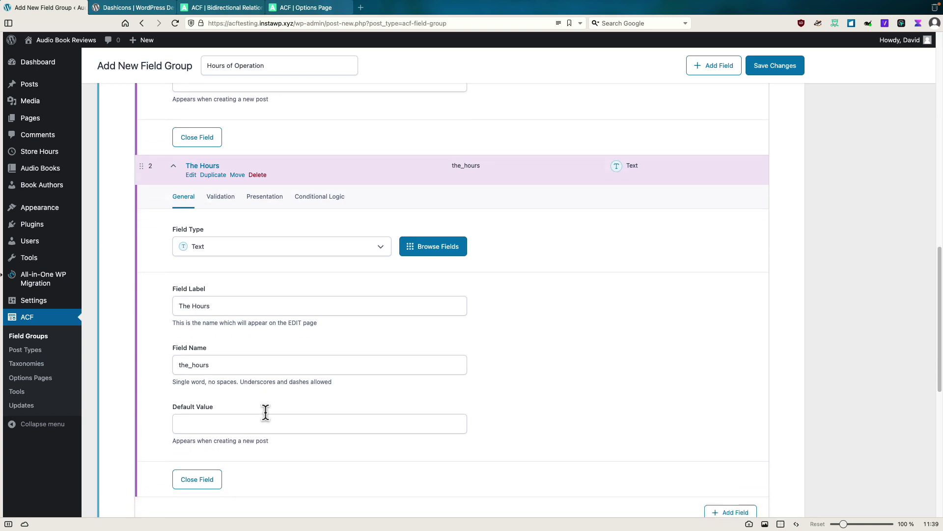
{"action": "scroll", "coordinate": [502, 295], "scroll_direction": "up", "scroll_amount": 2}
- Save the Hours of Operation field group and review the Store Hours field settings
{"action": "left_click", "coordinate": [786, 69]}
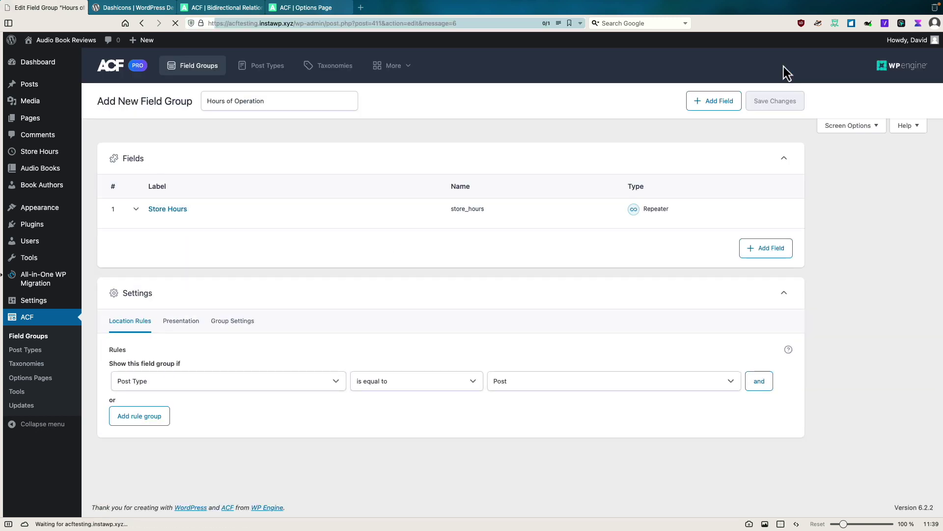
{"action": "left_click", "coordinate": [137, 211]}
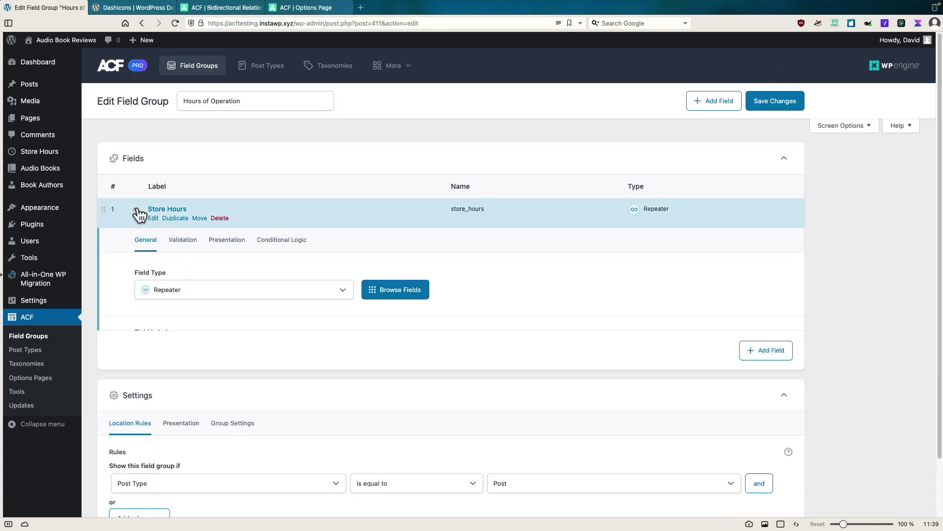
{"action": "scroll", "coordinate": [162, 279], "scroll_direction": "down", "scroll_amount": 1}
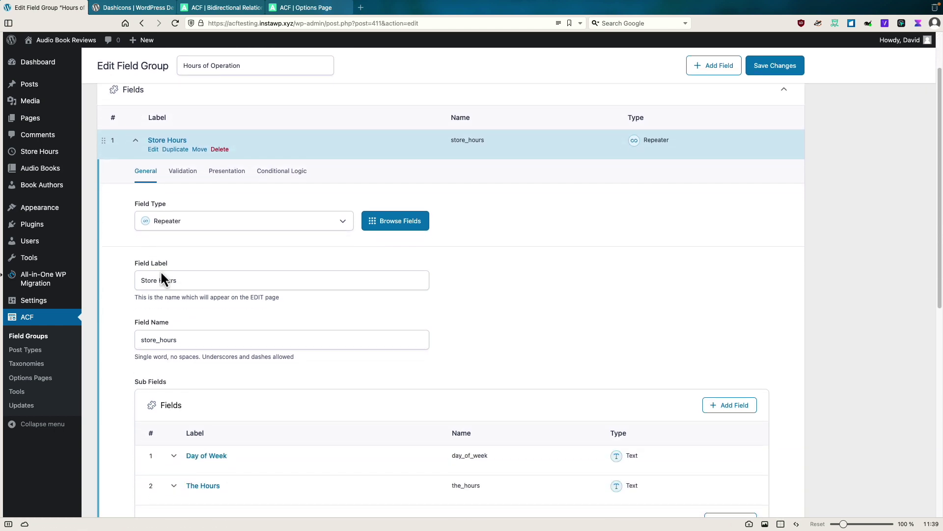
{"action": "scroll", "coordinate": [161, 273], "scroll_direction": "down", "scroll_amount": 5}
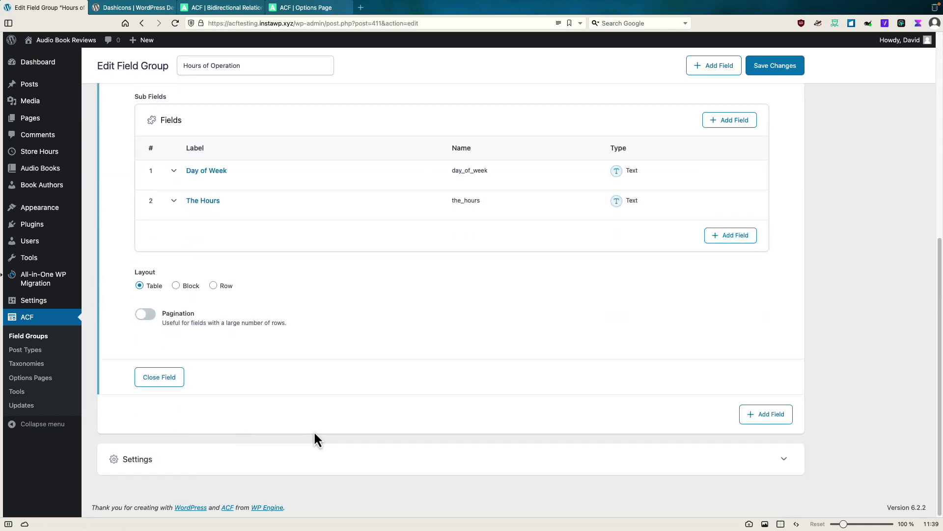
- Set the location rule to Options Page is equal to Store Hours and save
{"action": "left_click", "coordinate": [785, 458]}
{"action": "scroll", "coordinate": [435, 481], "scroll_direction": "down", "scroll_amount": 3}
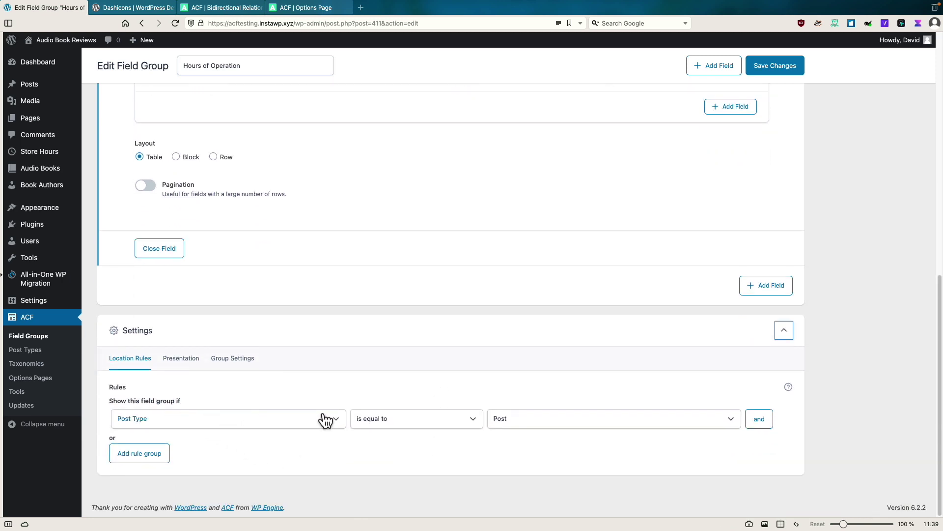
{"action": "left_click", "coordinate": [524, 419]}
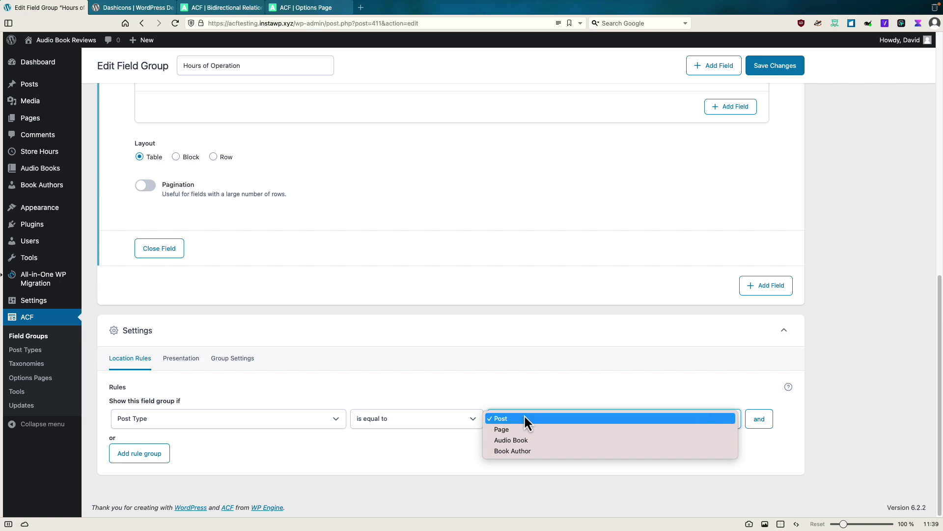
{"action": "left_click", "coordinate": [524, 417]}
{"action": "left_click", "coordinate": [269, 425]}
{"action": "scroll", "coordinate": [268, 428], "scroll_direction": "down", "scroll_amount": 5}
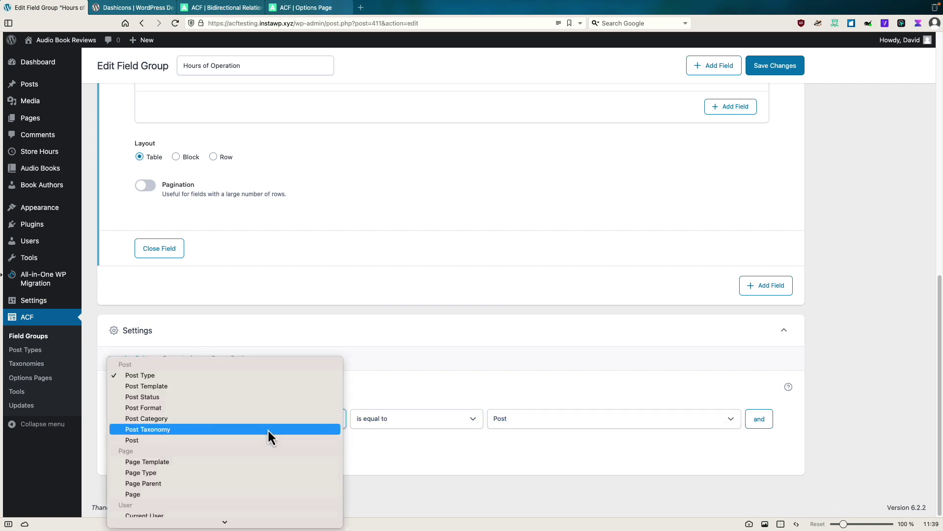
{"action": "scroll", "coordinate": [269, 437], "scroll_direction": "down", "scroll_amount": 3}
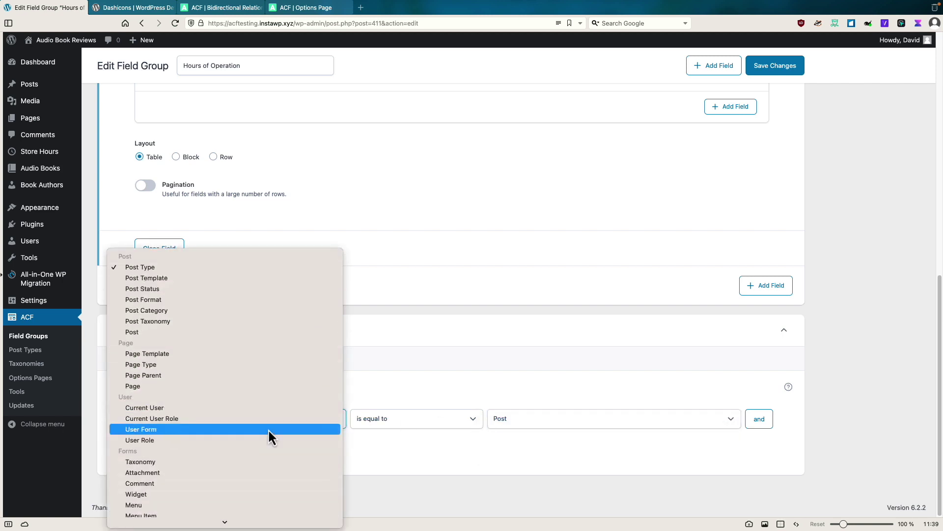
{"action": "scroll", "coordinate": [267, 430], "scroll_direction": "down", "scroll_amount": 2}
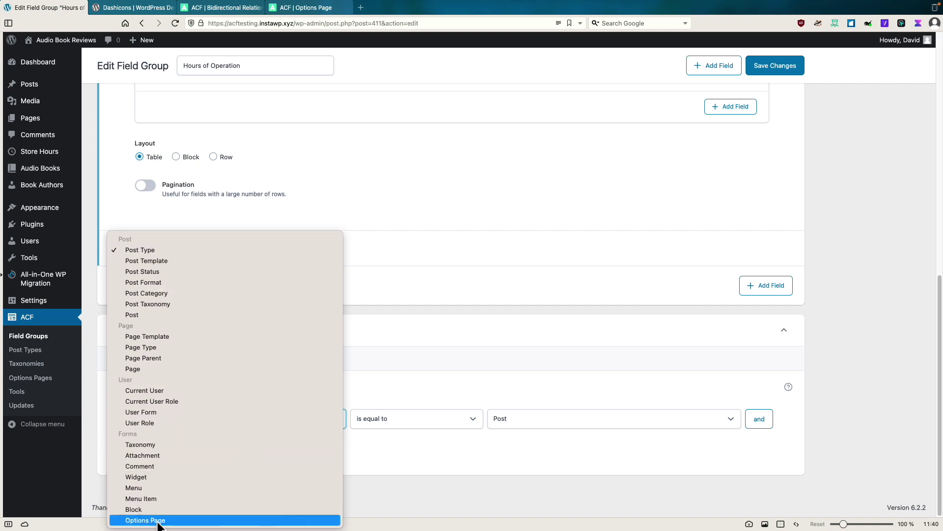
{"action": "left_click", "coordinate": [155, 522]}
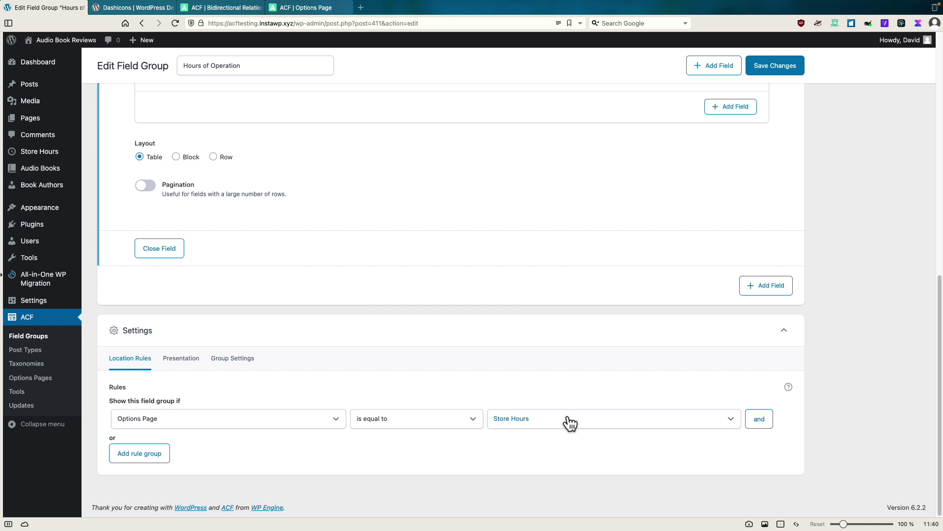
{"action": "left_click", "coordinate": [757, 69]}
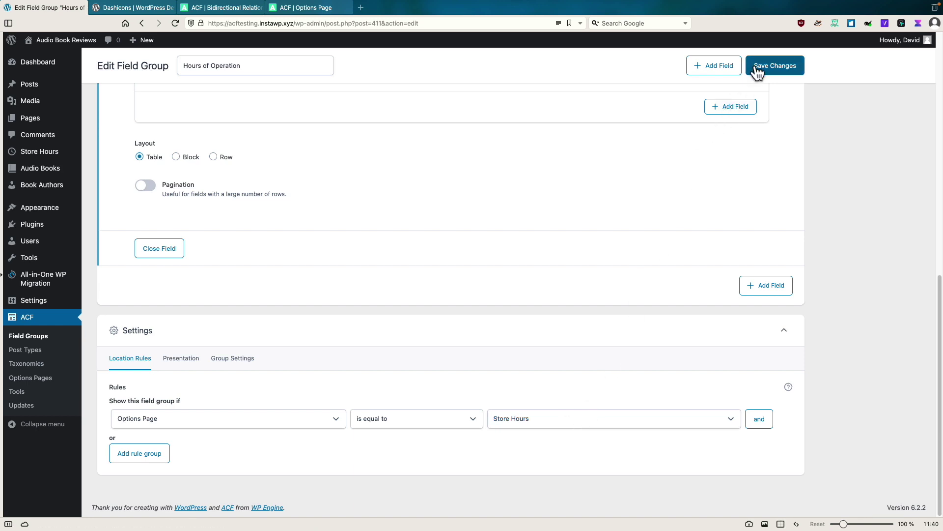
- On the Store Hours page, add a row with Sunday and closed
{"action": "left_click", "coordinate": [37, 154]}
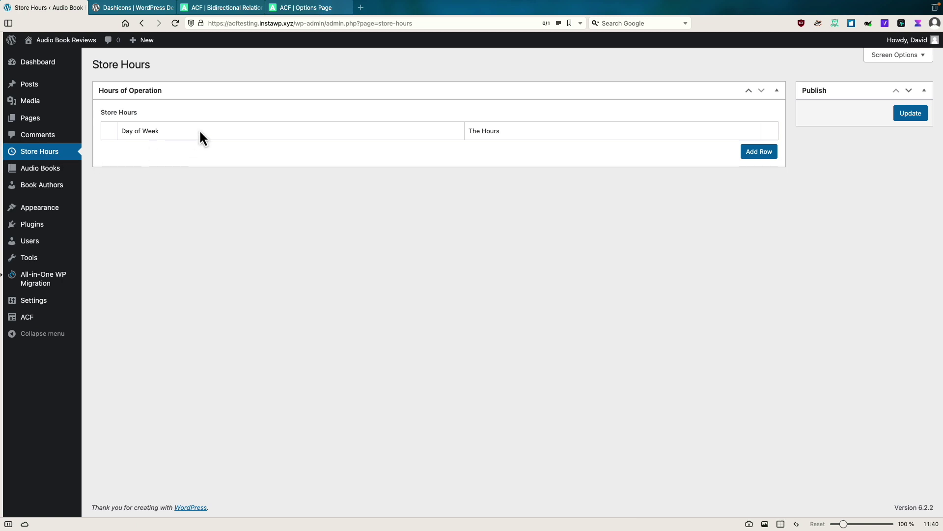
{"action": "left_click", "coordinate": [760, 152]}
{"action": "left_click", "coordinate": [215, 151]}
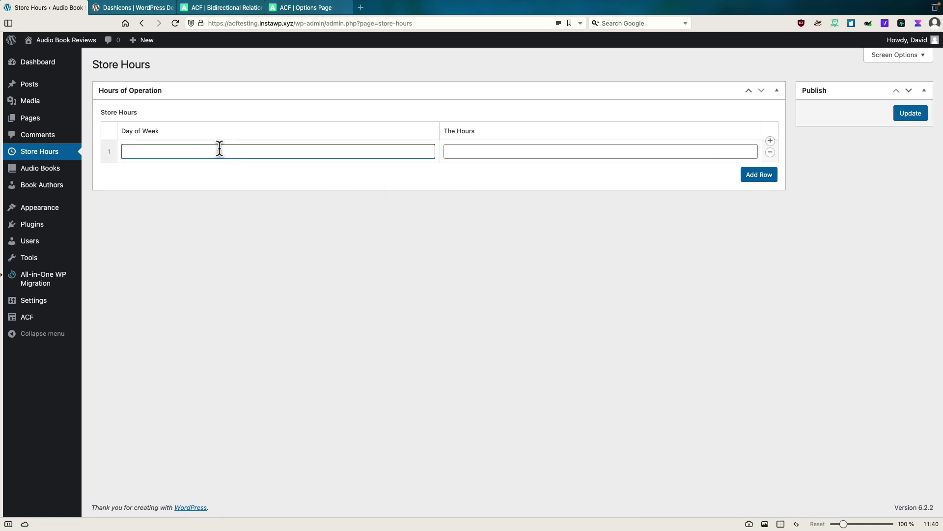
{"action": "type", "text": "Sunday"}
{"action": "key", "text": "Tab"}
{"action": "type", "text": "closed"}
- Add a second row with Monday and 9-5, and update the options
{"action": "left_click", "coordinate": [750, 176]}
{"action": "left_click", "coordinate": [195, 174]}
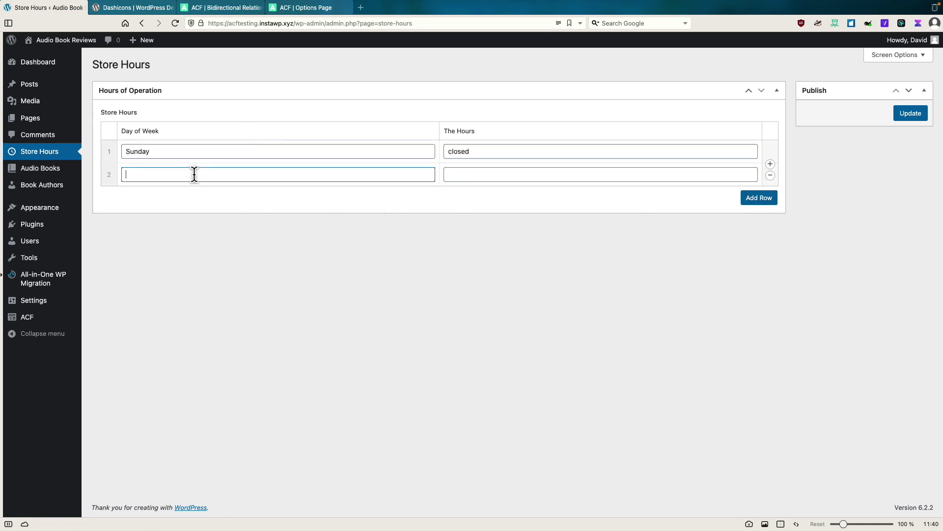
{"action": "type", "text": "Monday"}
{"action": "key", "text": "Tab"}
{"action": "type", "text": "9-5"}
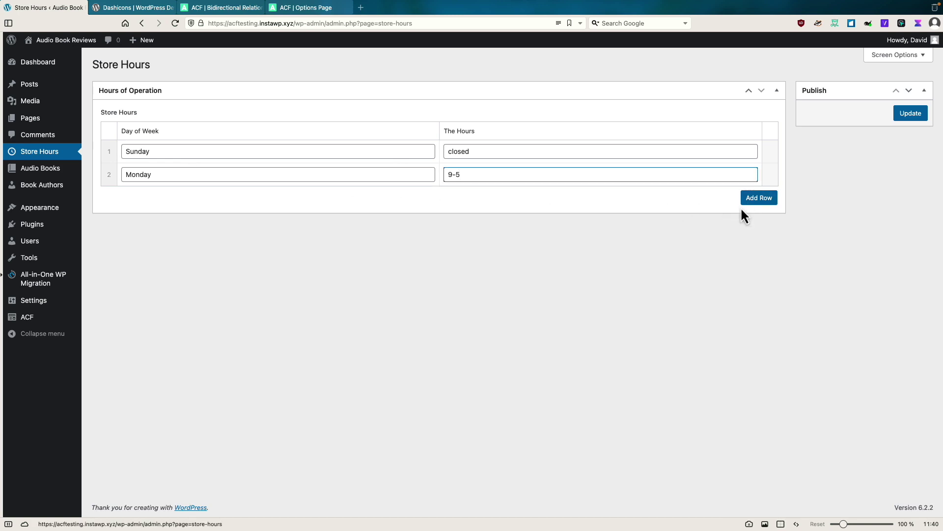
{"action": "left_click", "coordinate": [906, 118]}
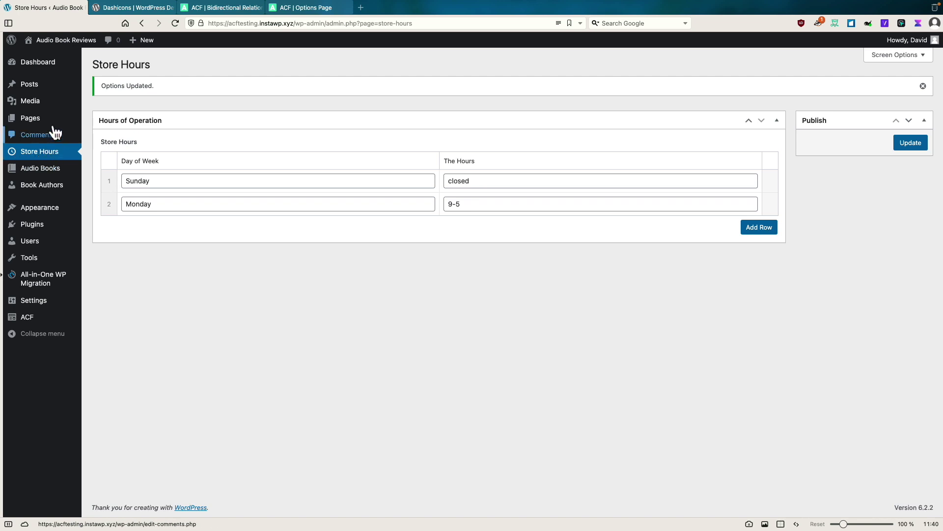
{"action": "mouse_move", "coordinate": [31, 187]}
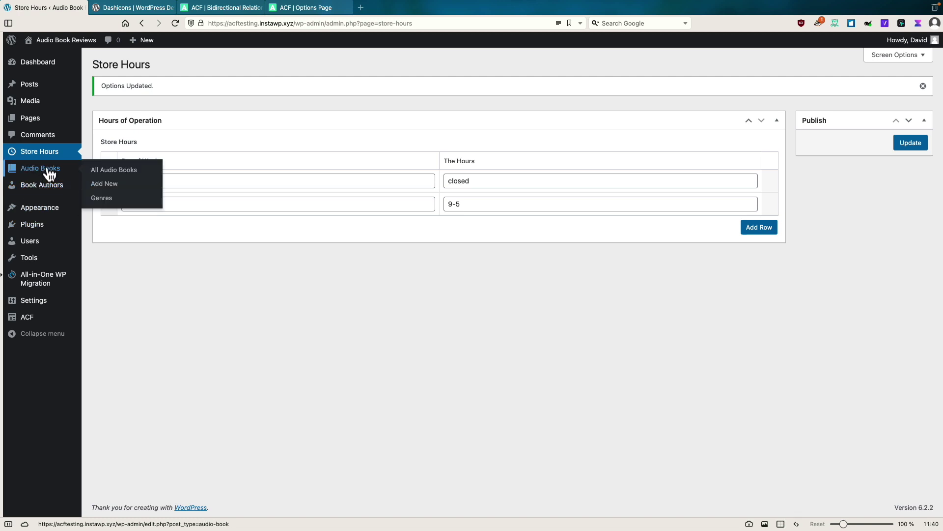